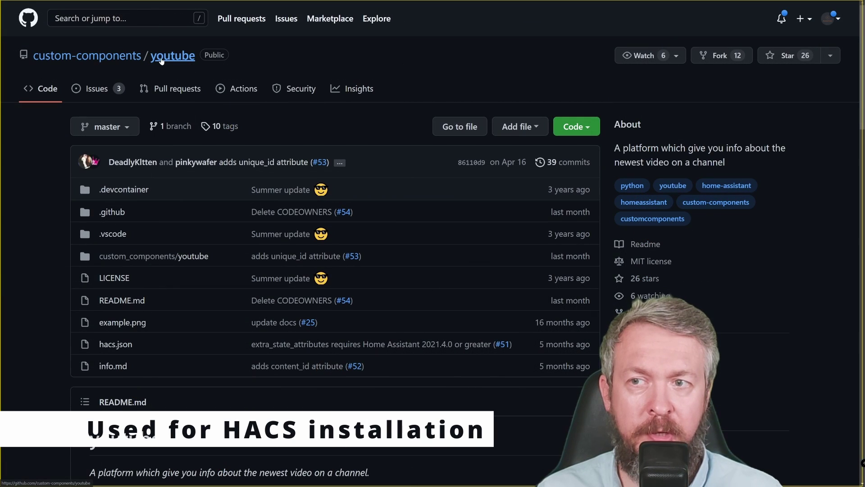
# Copy the link address of the custom-components/youtube GitHub repository.
pyautogui.rightClick(161, 61)
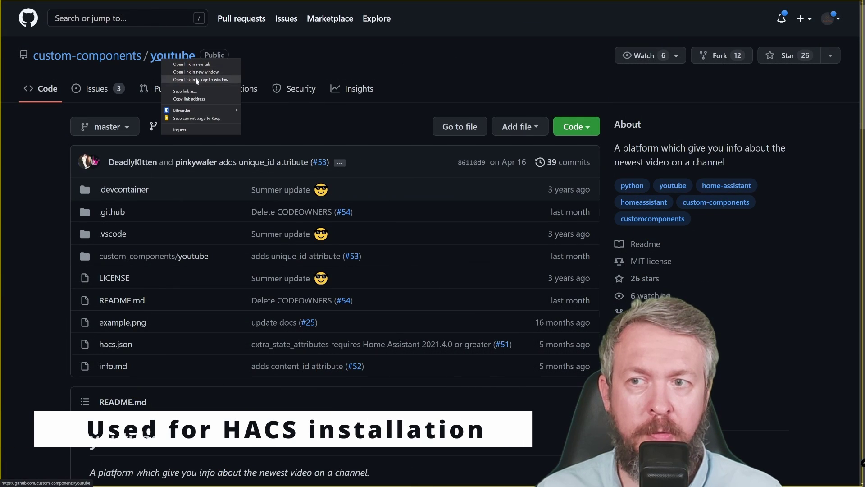
pyautogui.click(194, 99)
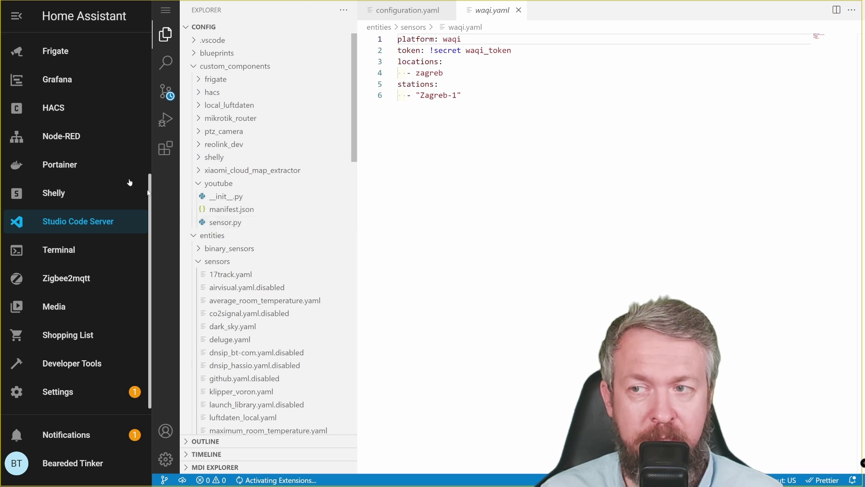
# Go to HACS Integrations and bring up the Custom repositories dialog.
pyautogui.click(60, 110)
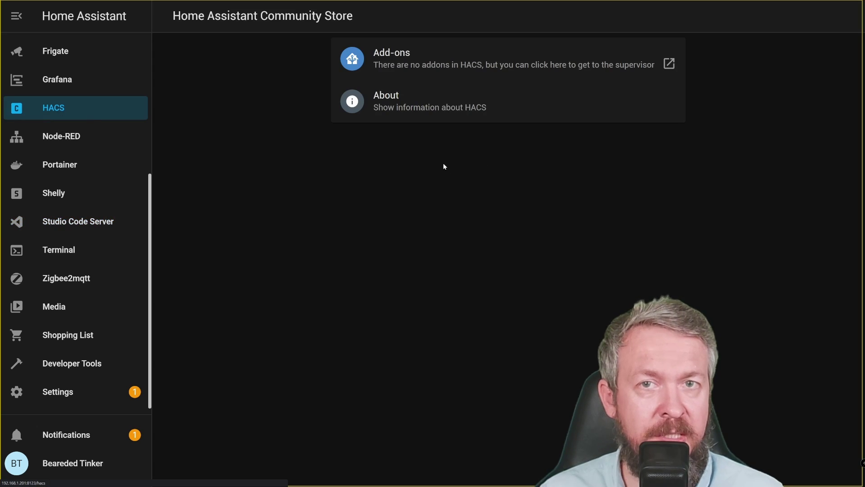
pyautogui.click(457, 62)
pyautogui.scroll(-10, 560, 230)
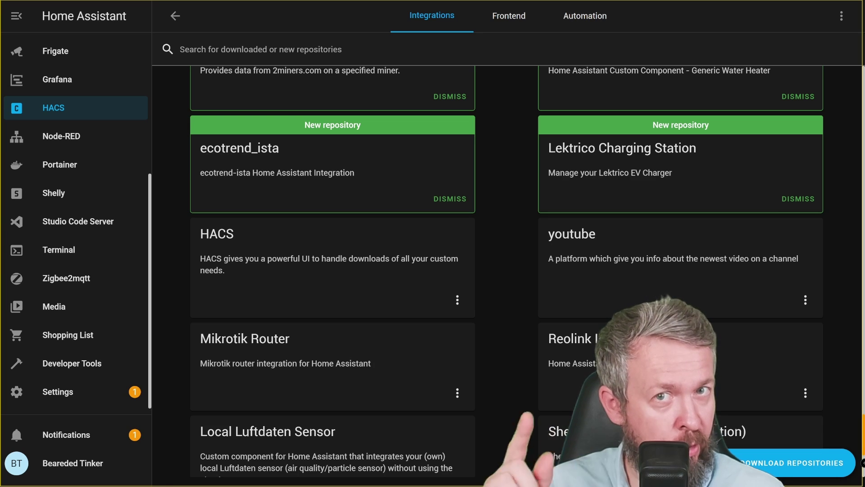
pyautogui.click(843, 18)
pyautogui.click(798, 134)
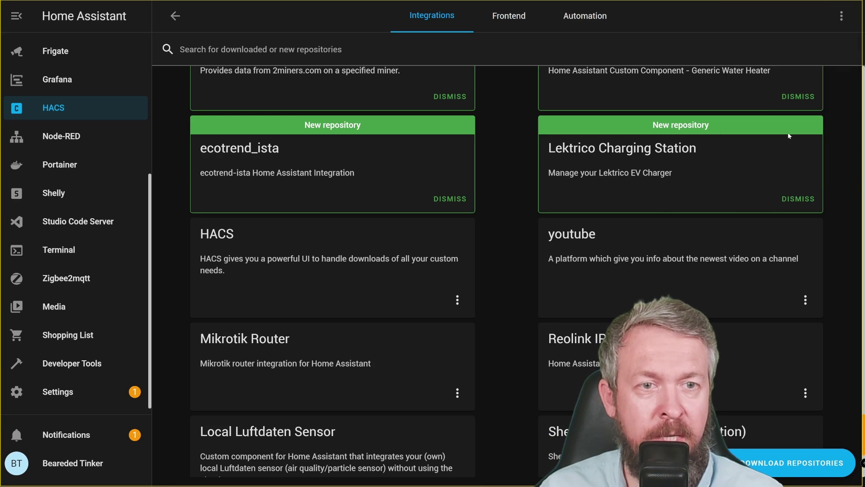
# Add the copied youtube repository URL as an Integration custom repository, then close the dialog.
pyautogui.click(356, 316)
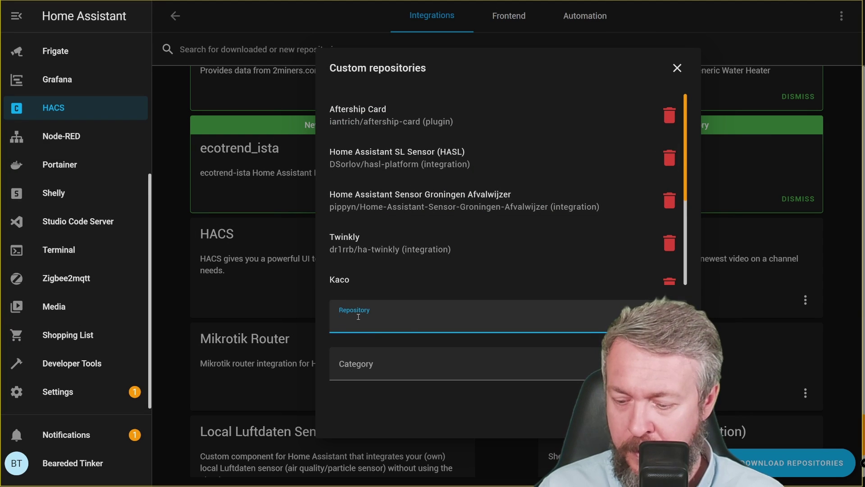
pyautogui.hotkey('ctrl', 'v')
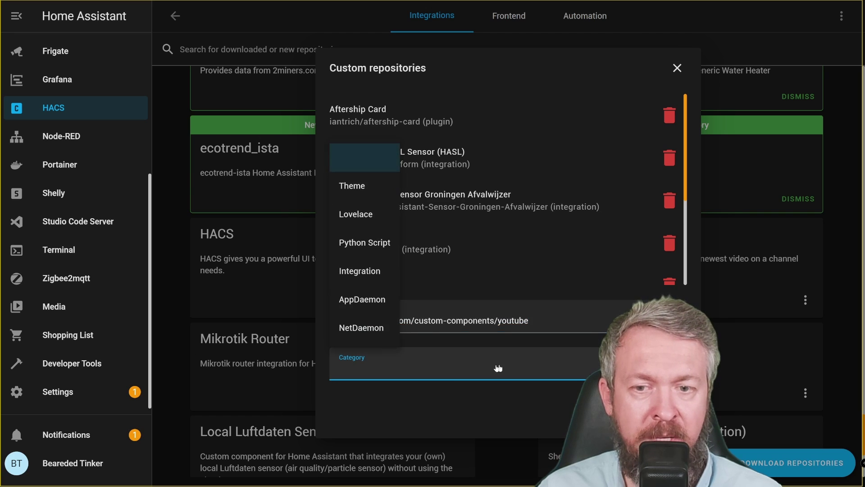
pyautogui.click(354, 271)
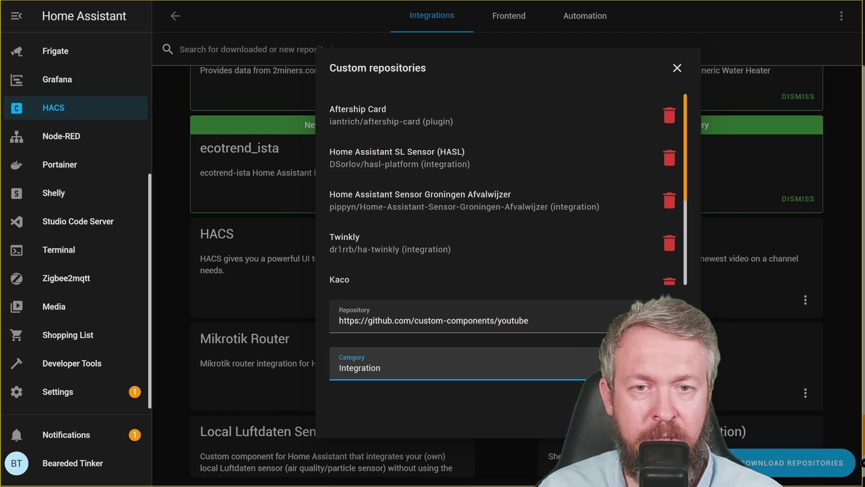
pyautogui.click(667, 412)
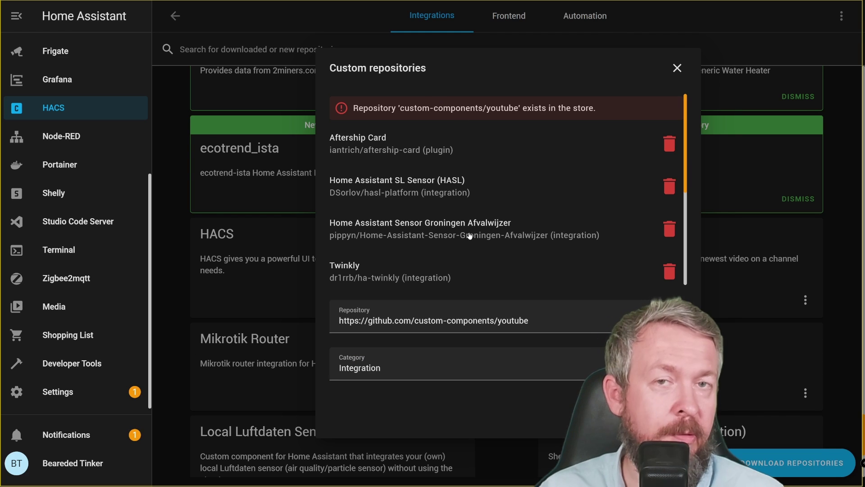
pyautogui.click(676, 68)
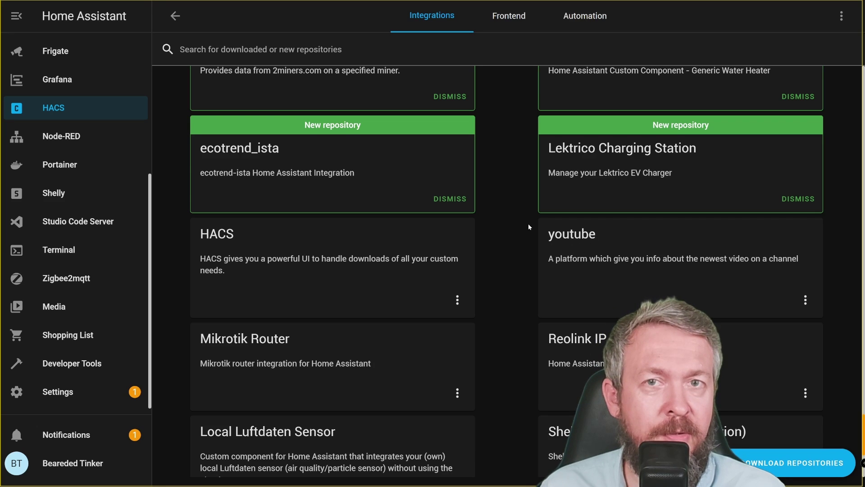
# Validate the configuration in Developer Tools and select the youtube example's sensor, platform and channel_id lines.
pyautogui.click(65, 365)
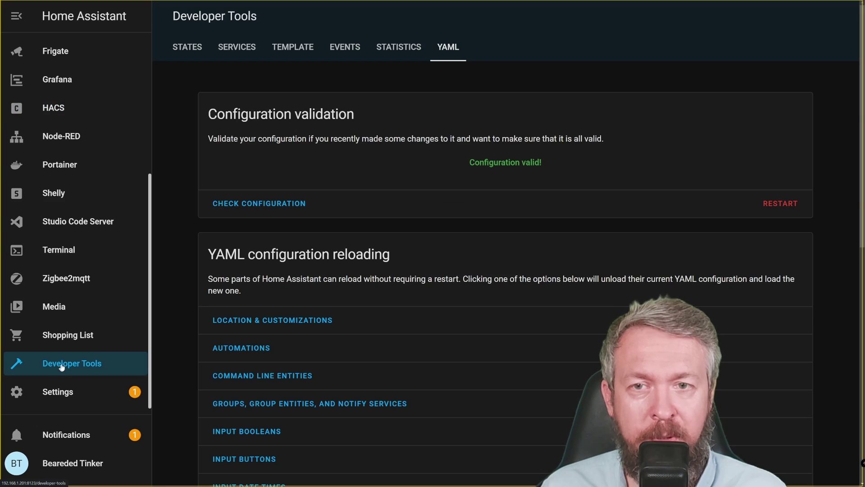
pyautogui.click(255, 210)
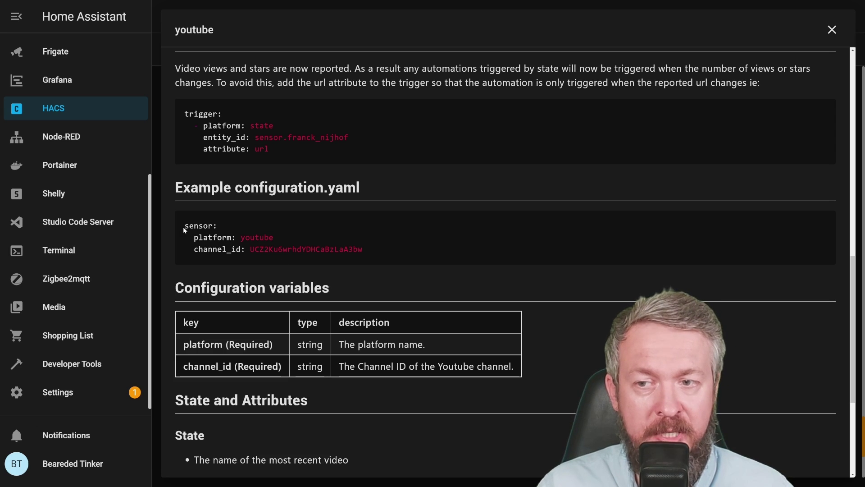
pyautogui.moveTo(184, 226); pyautogui.dragTo(228, 224)
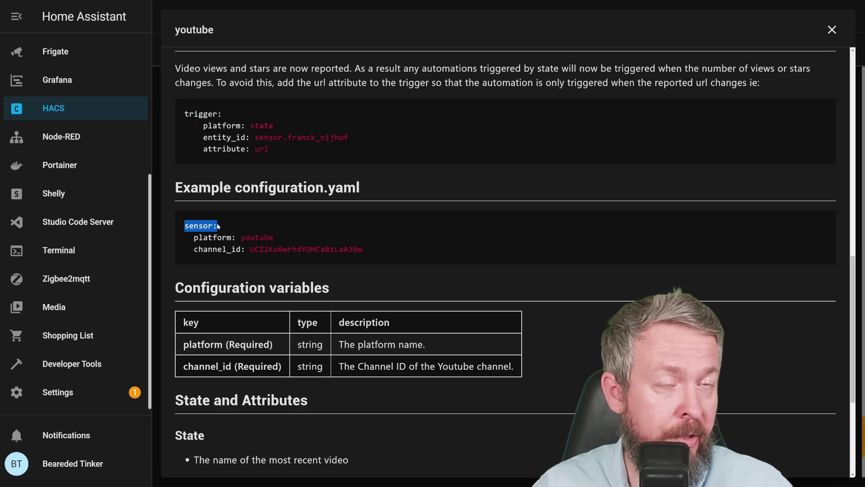
pyautogui.moveTo(365, 249); pyautogui.dragTo(182, 240)
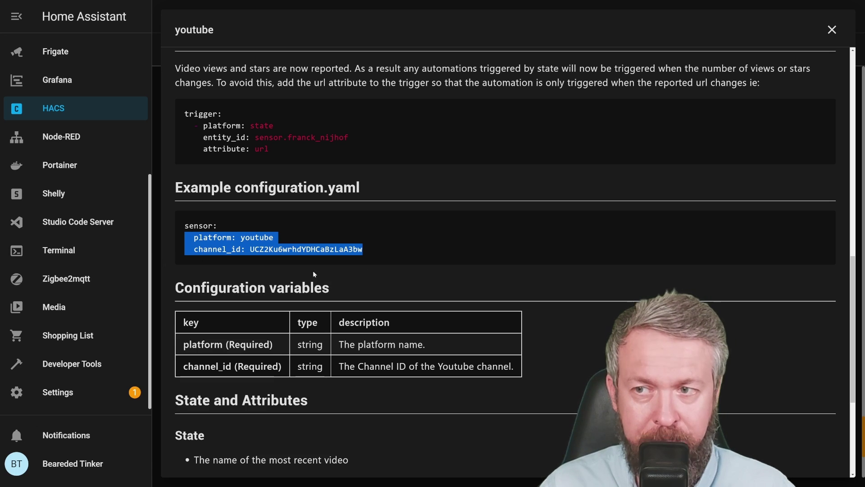
# Create yt_beardedtinker.yaml in entities/sensors and paste the platform and channel_id lines into it.
pyautogui.click(88, 223)
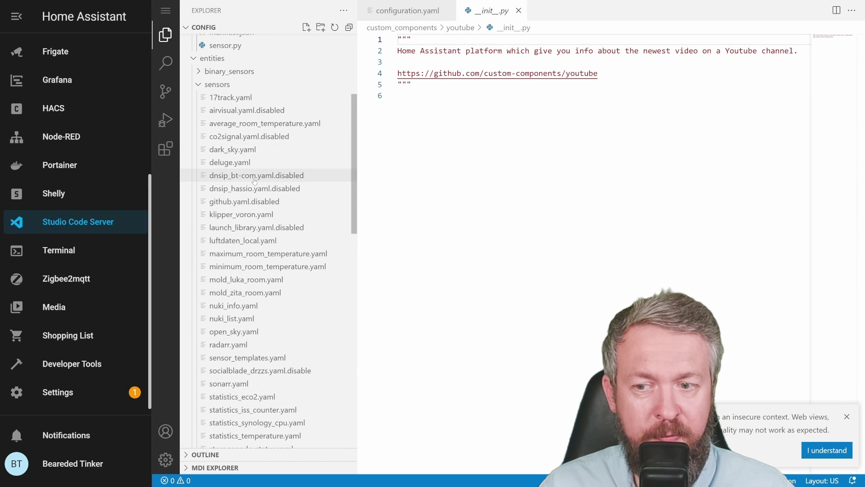
pyautogui.scroll(-3, 250, 189)
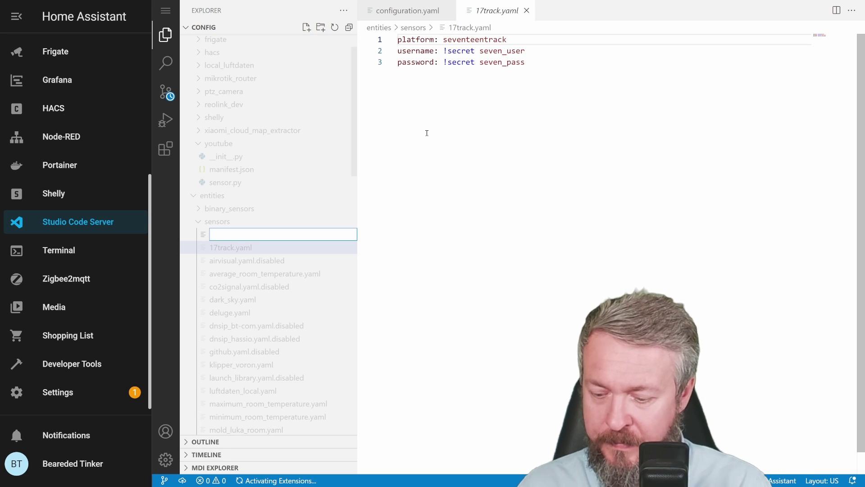
pyautogui.write('y')
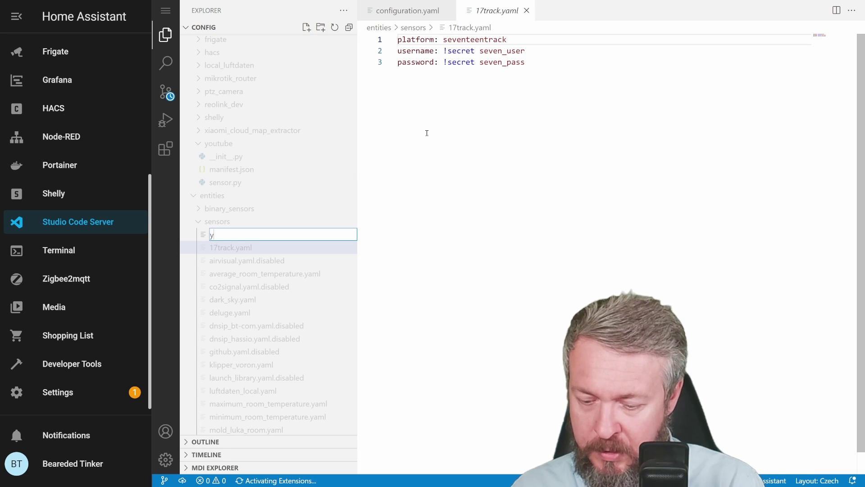
pyautogui.write('t_beardedtinker.yaml')
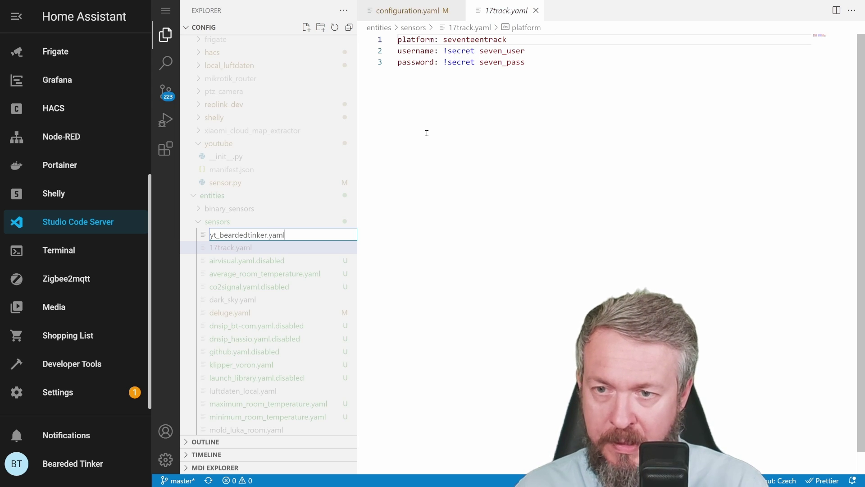
pyautogui.press('Return')
pyautogui.hotkey('ctrl', 'v')
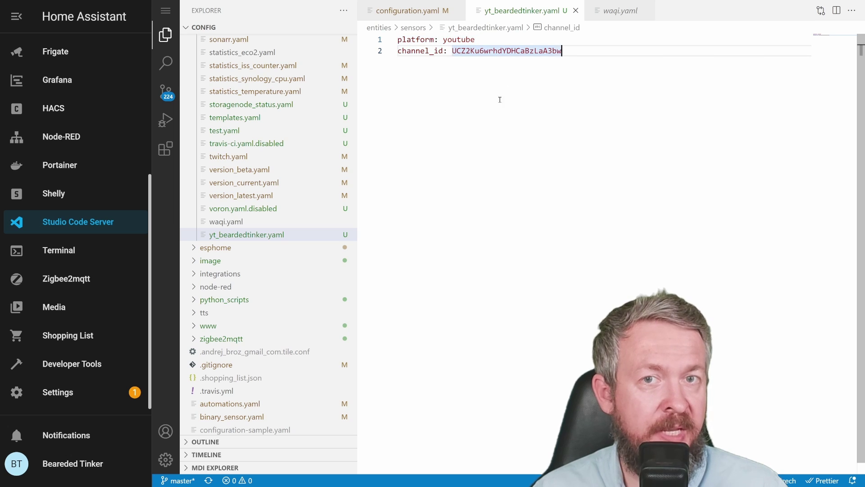
# Add a '# YT integration for Bearded Tinker' comment line above the platform line.
pyautogui.hotkey('ctrl', 'Home')
pyautogui.press('Return')
pyautogui.press('Up')
pyautogui.write('#')
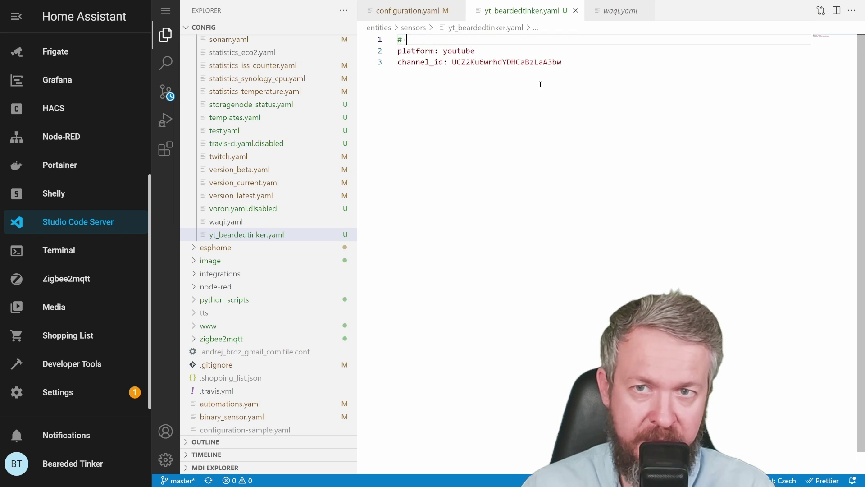
pyautogui.write(' YT integ')
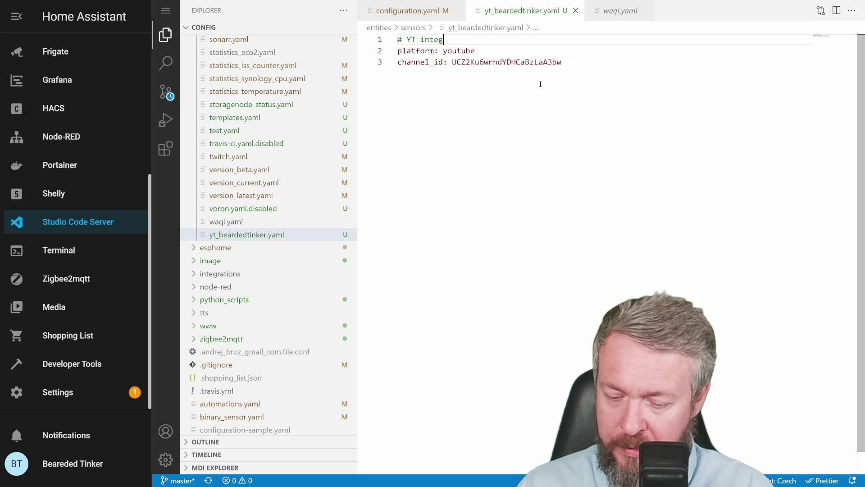
pyautogui.write('ration for Bearded ')
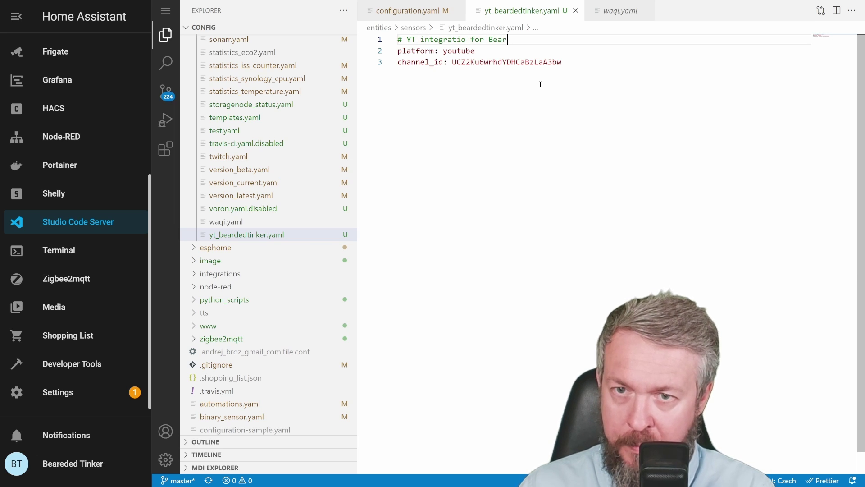
pyautogui.write('Tinker')
pyautogui.press('Return')
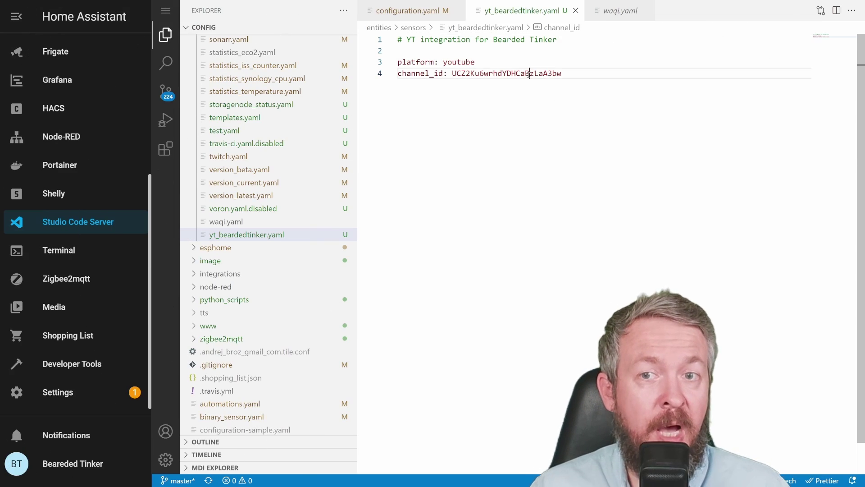
pyautogui.click(530, 75)
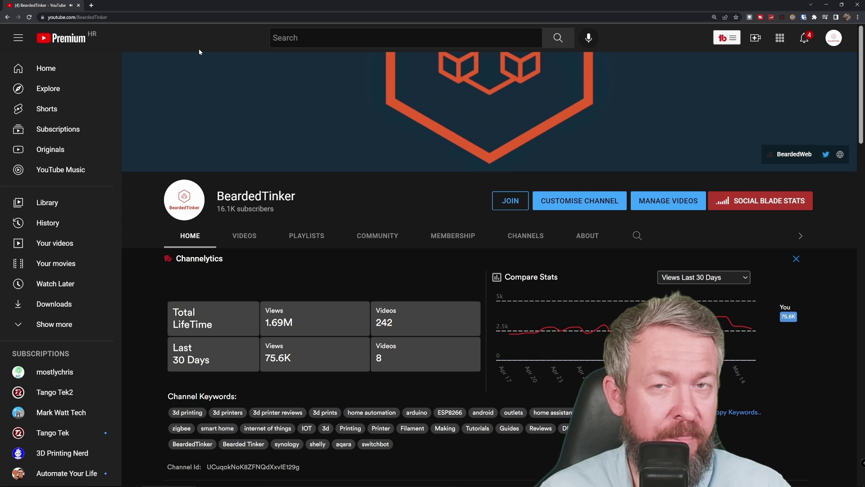
# Select BeardedTinker's channel name in the address and its Channel Id on the page.
pyautogui.moveTo(78, 19); pyautogui.dragTo(124, 19)
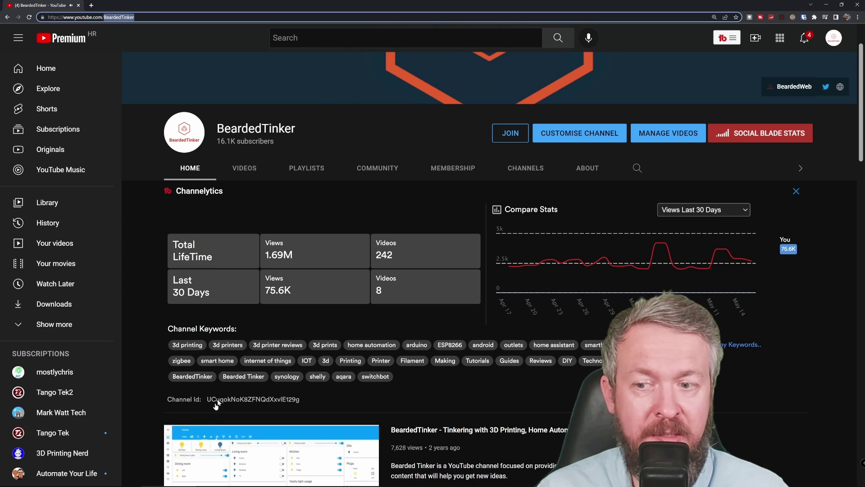
pyautogui.click(239, 401)
pyautogui.moveTo(301, 401); pyautogui.dragTo(206, 401)
pyautogui.hotkey('ctrl', 'c')
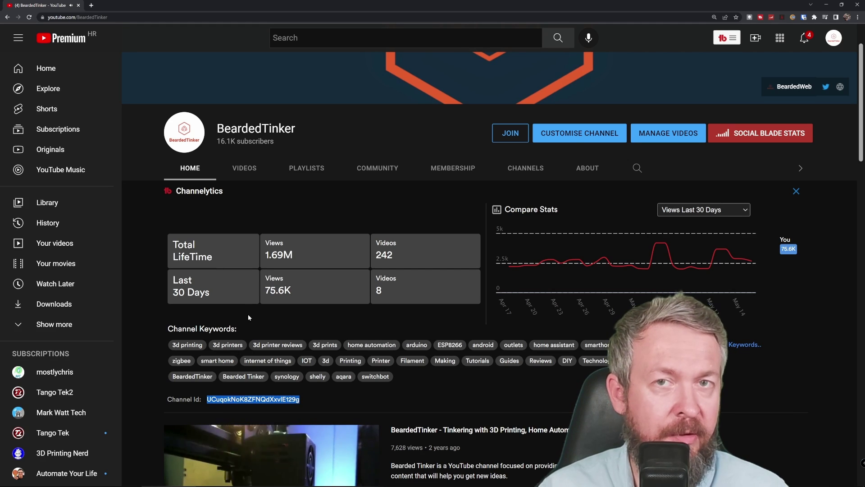
# Search for 'mark watt tech', open the channel, select its ID, and open its latest upload.
pyautogui.press('/')
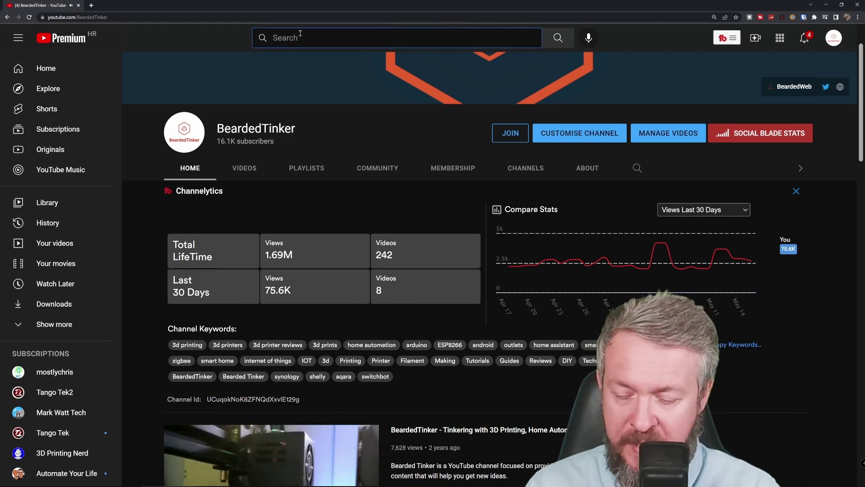
pyautogui.write('mark wa')
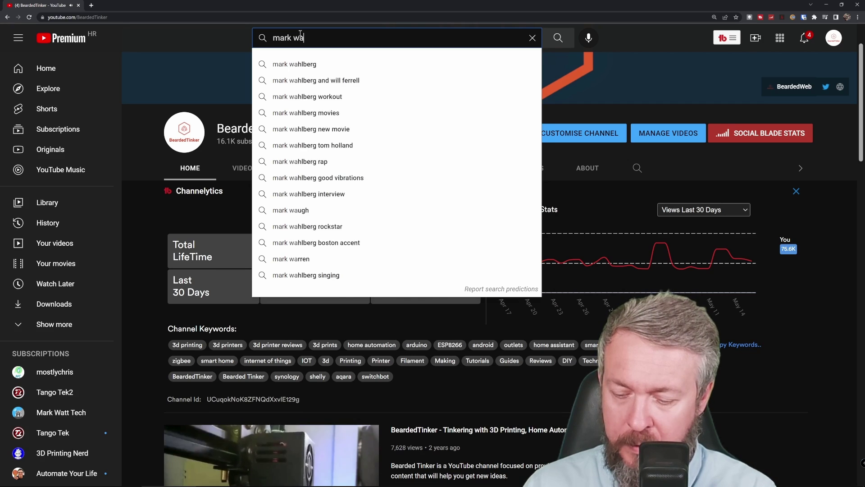
pyautogui.write('tt tech')
pyautogui.press('Return')
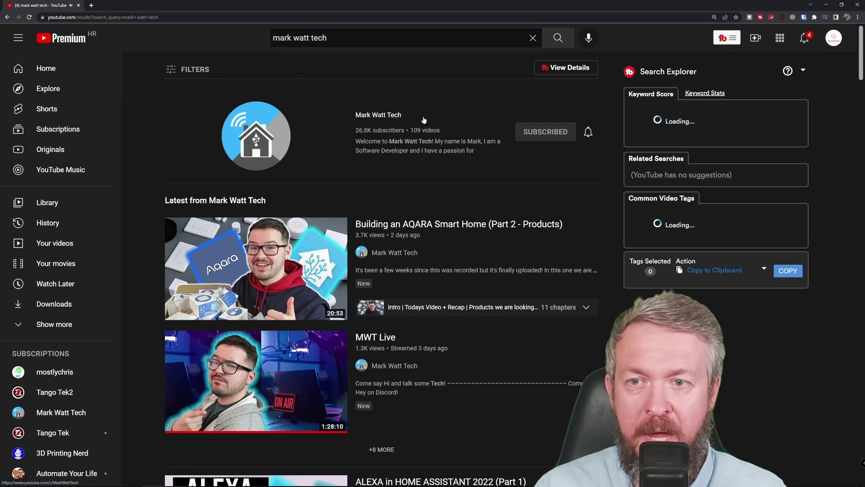
pyautogui.click(386, 116)
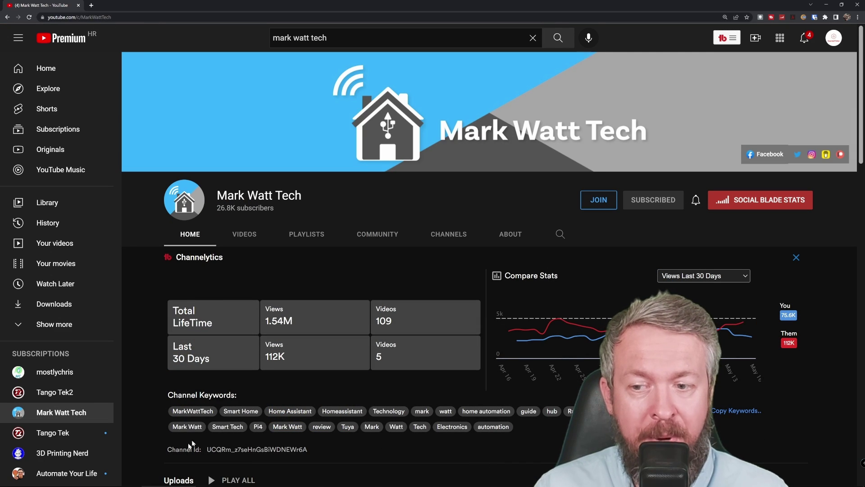
pyautogui.moveTo(318, 461); pyautogui.dragTo(207, 459)
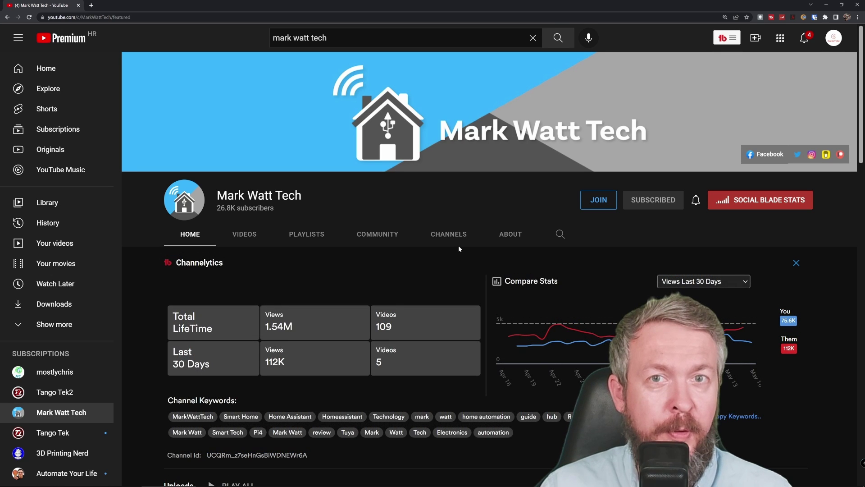
pyautogui.scroll(-4, 459, 247)
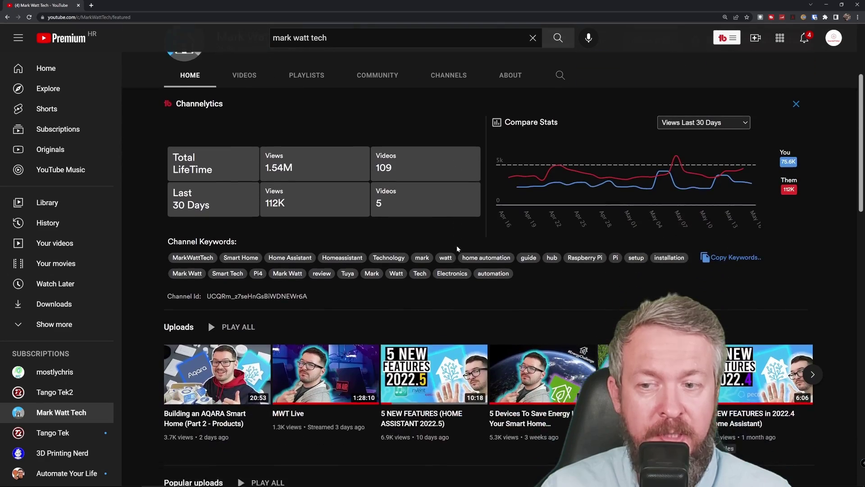
pyautogui.click(191, 379)
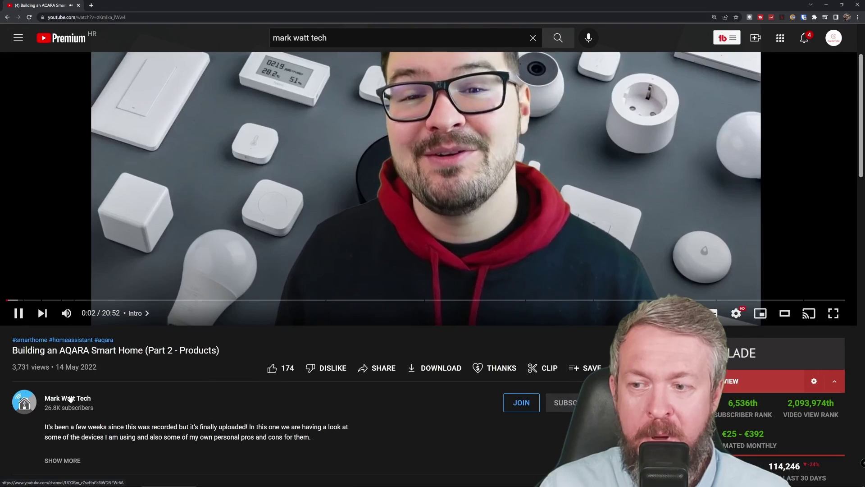
# Paste the copied channel ID as the channel_id value in yt_beardedtinker.yaml.
pyautogui.click(68, 399)
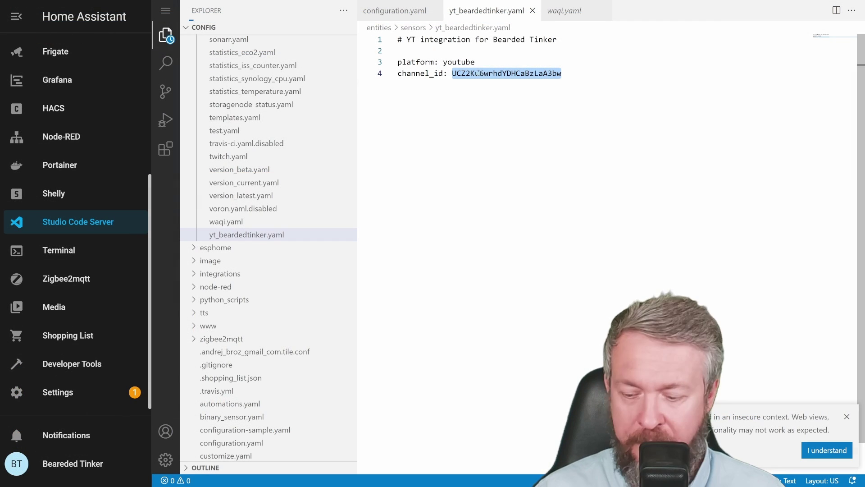
pyautogui.hotkey('ctrl', 'v')
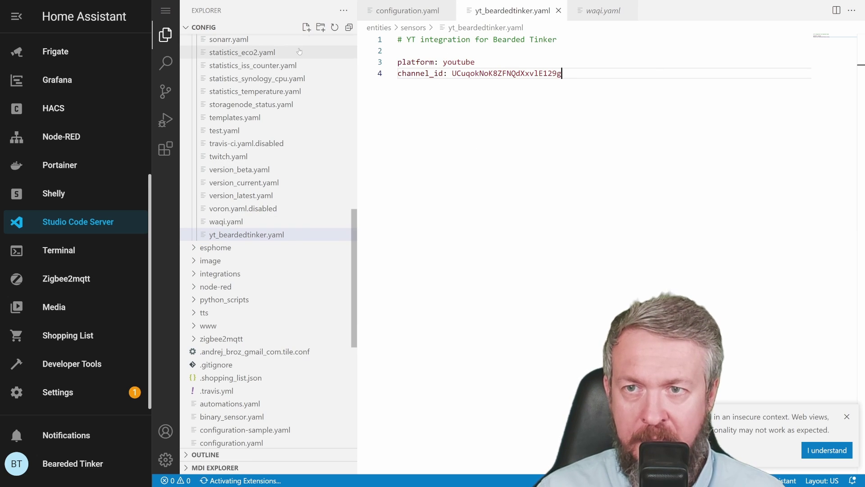
# Create yt_slacker_labs.yaml with a copy of the BeardedTinker sensor config and an empty channel_id.
pyautogui.click(306, 27)
pyautogui.write('yt_')
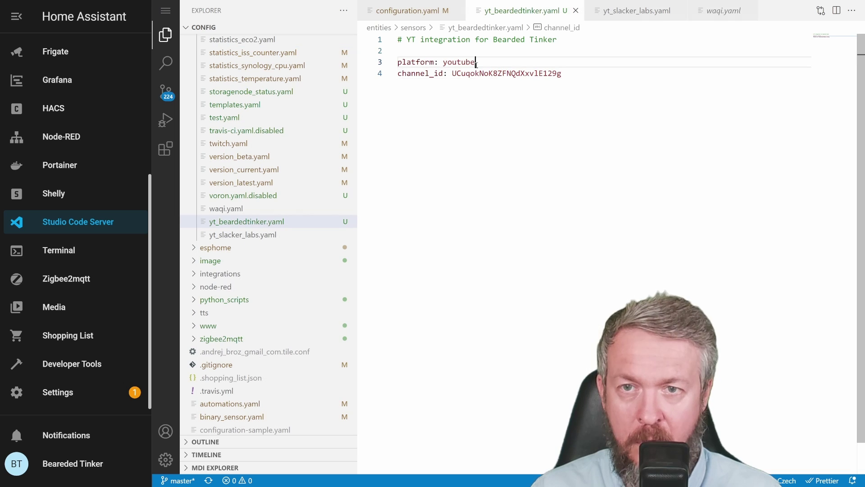
pyautogui.hotkey('ctrl', 'a')
pyautogui.hotkey('ctrl', 'c')
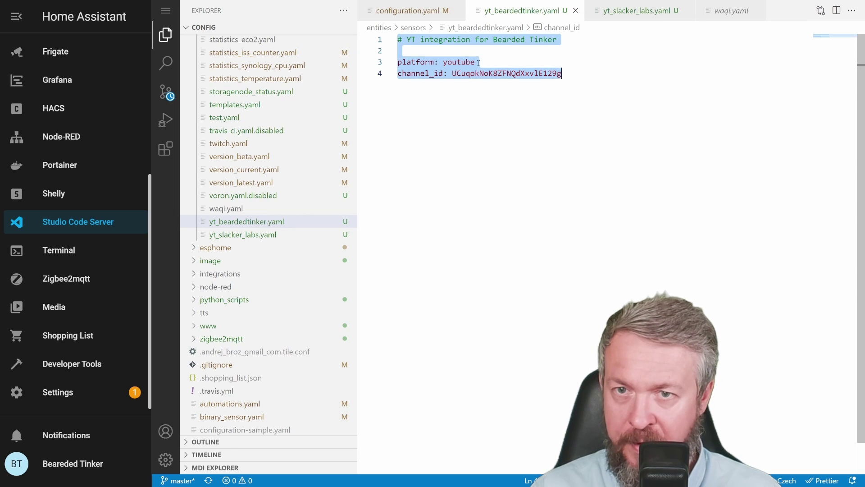
pyautogui.click(664, 11)
pyautogui.hotkey('ctrl', 'v')
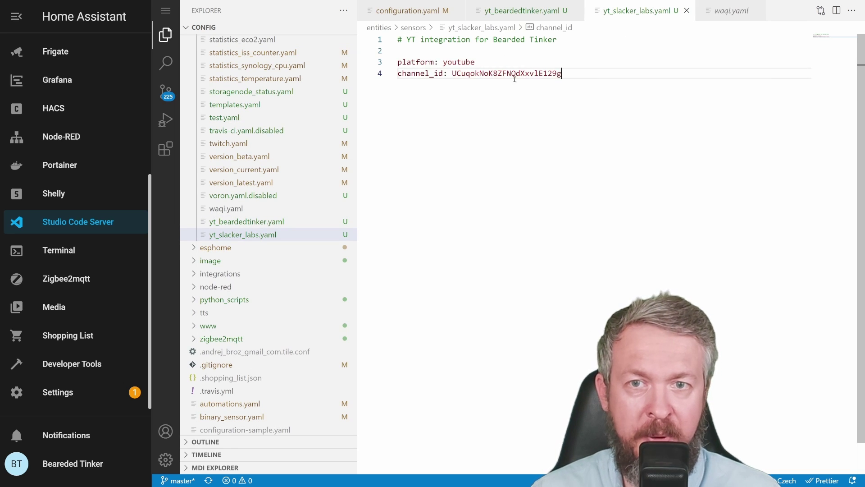
pyautogui.doubleClick(515, 75)
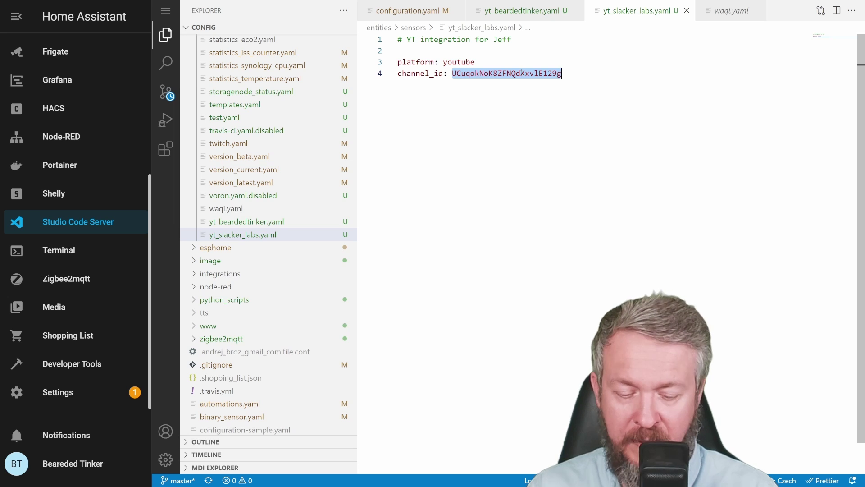
pyautogui.press('BackSpace')
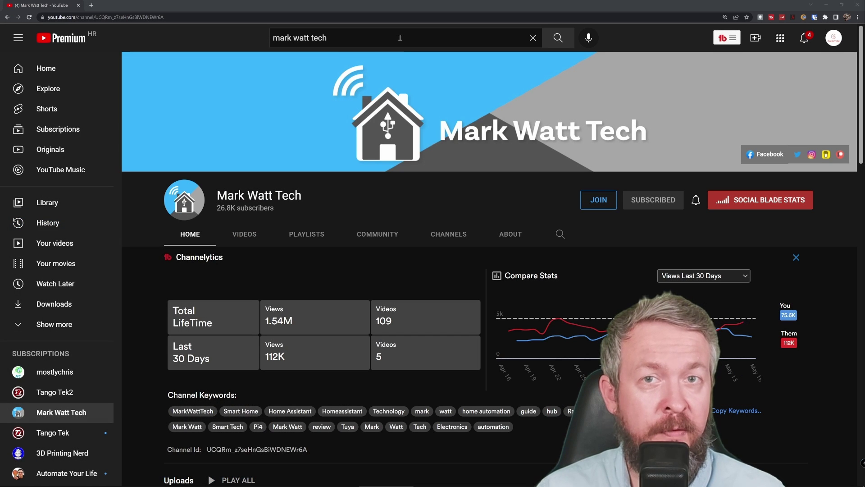
# Search YouTube for 'Slackerlabs', open the channel, and select its ID in the page address.
pyautogui.click(399, 37)
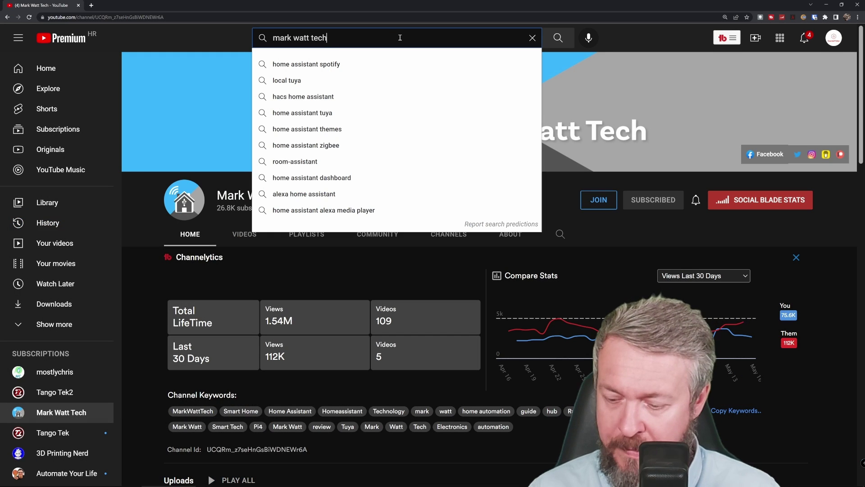
pyautogui.hotkey('ctrl', 'a')
pyautogui.write('Slackerlabs')
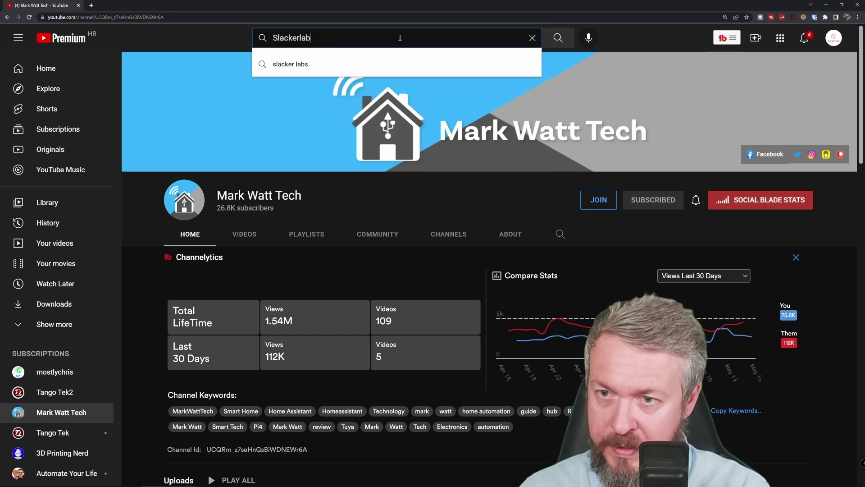
pyautogui.press('Return')
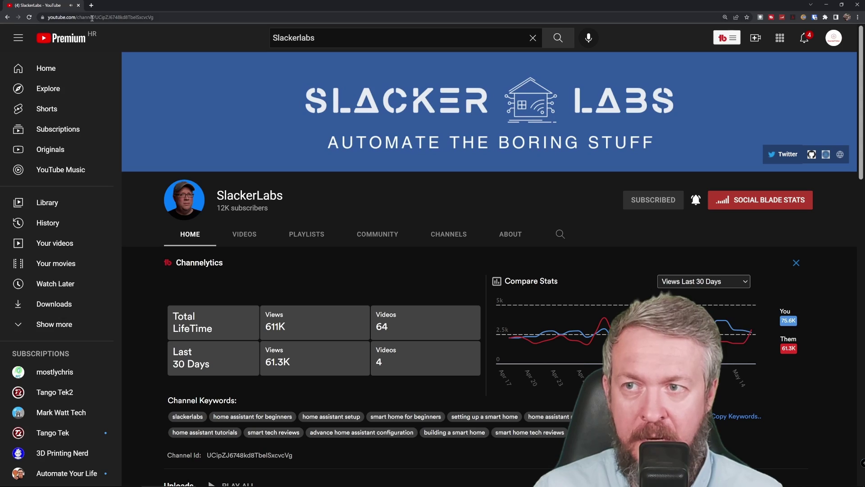
pyautogui.moveTo(96, 17); pyautogui.dragTo(217, 27)
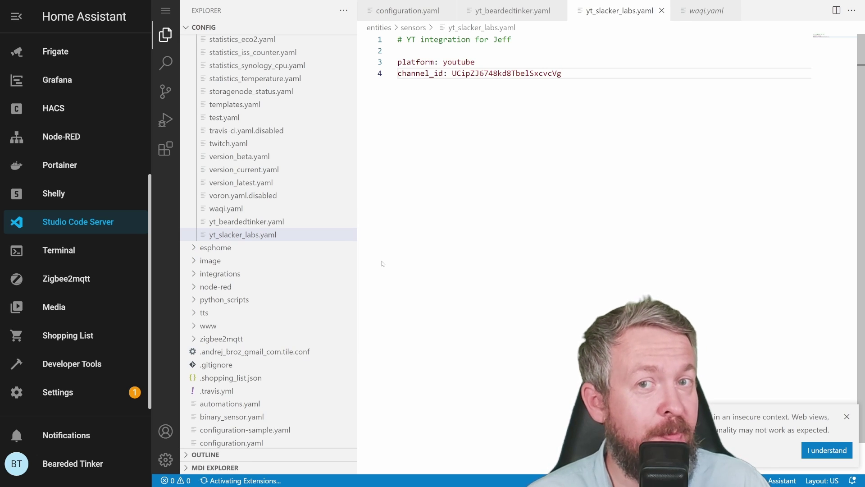
# Run Check Configuration in Developer Tools to validate the updated YAML.
pyautogui.click(72, 376)
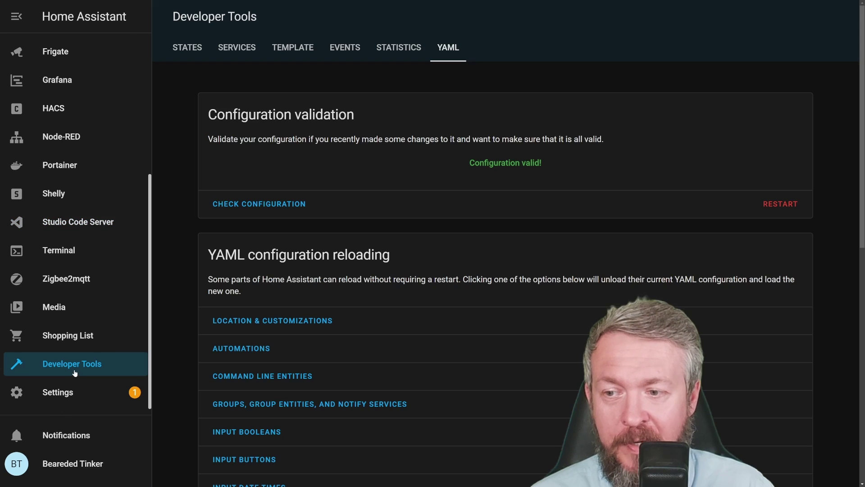
pyautogui.click(260, 208)
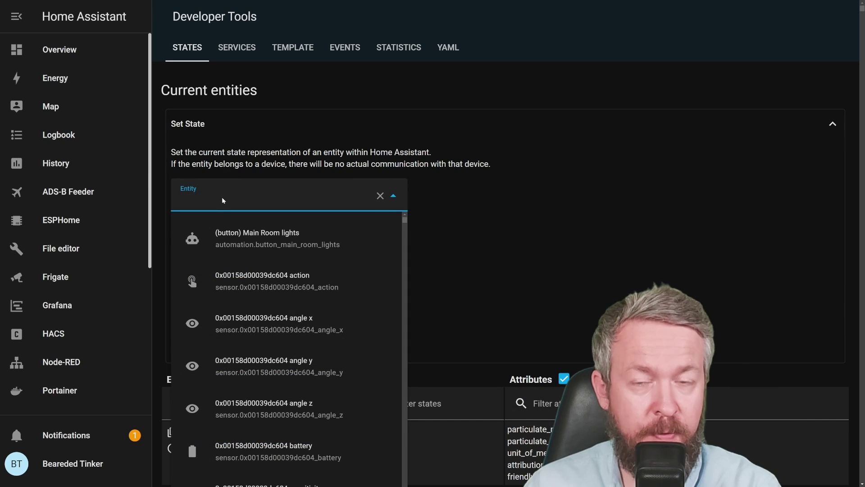
# Filter the entities for the SlackerLabs YouTube sensor and load its state and attributes.
pyautogui.write('sensor.be')
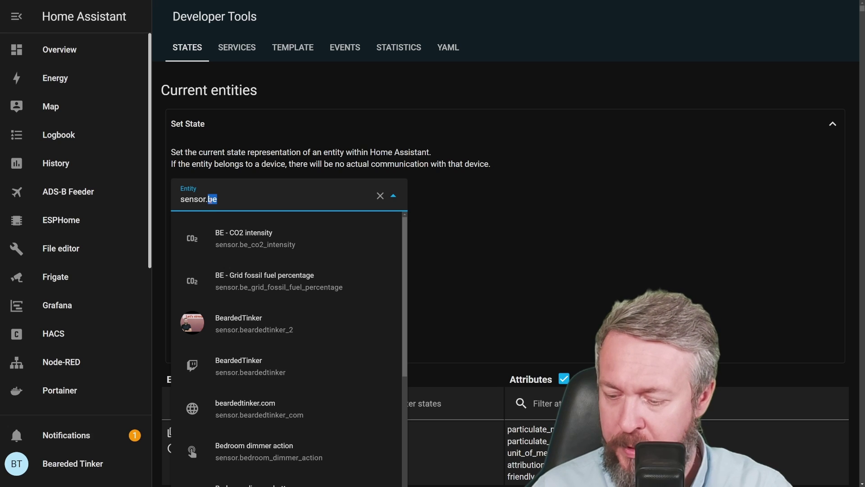
pyautogui.write('gdl')
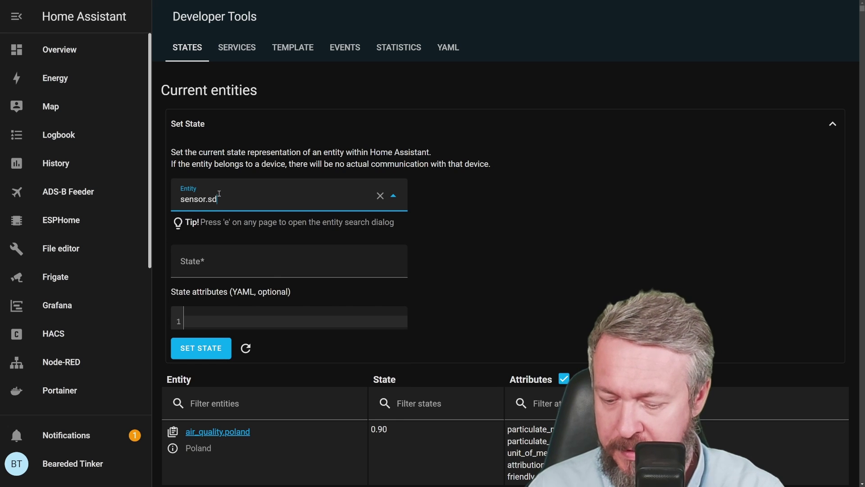
pyautogui.press('BackSpace')
pyautogui.write('l')
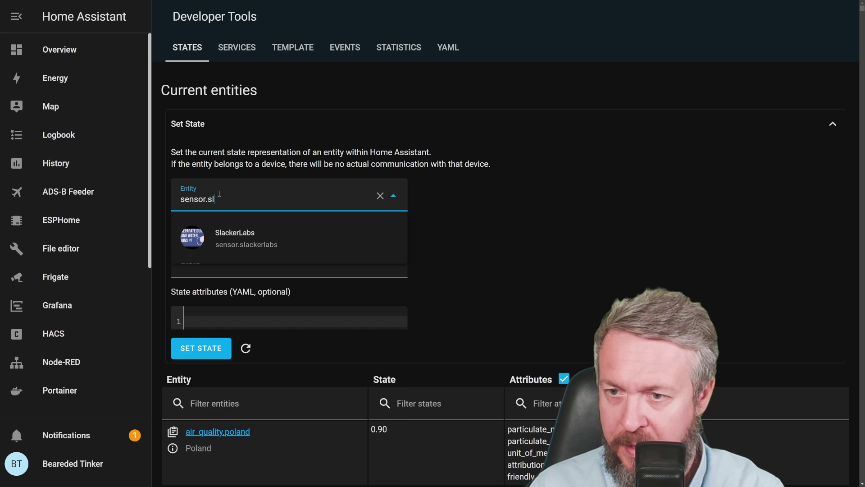
pyautogui.click(230, 239)
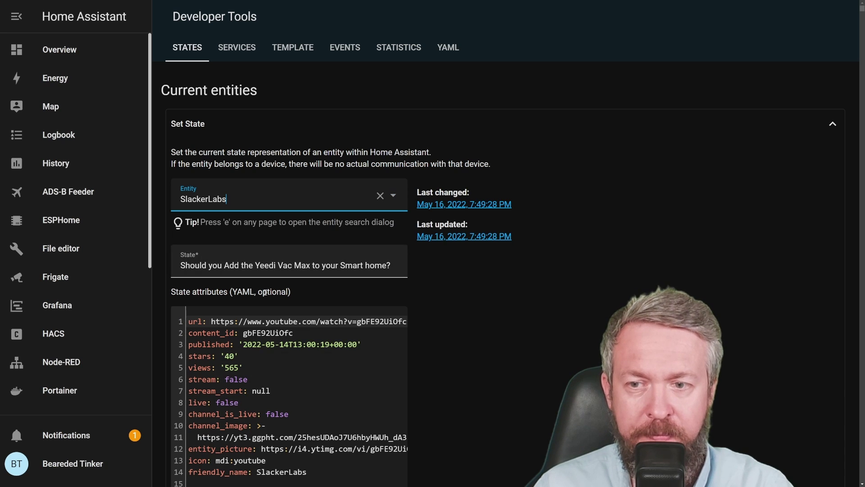
# Highlight the stream, stream_start and live attribute values, then clear the entity search.
pyautogui.scroll(-2, 315, 286)
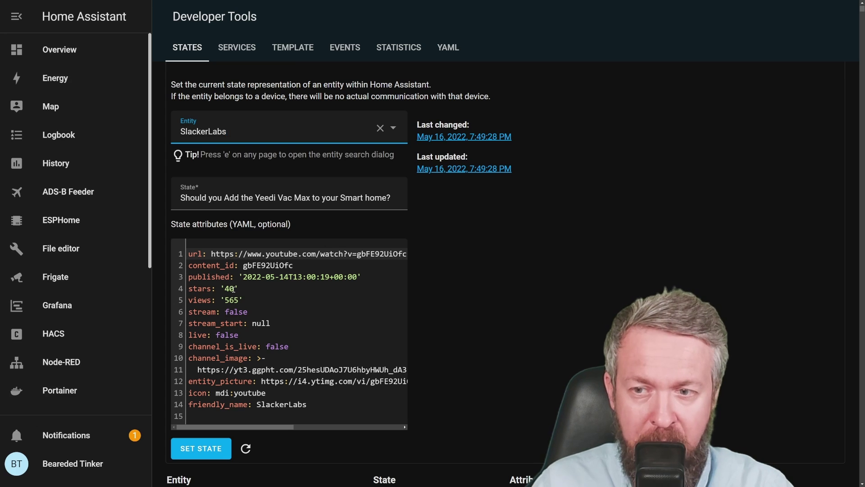
pyautogui.click(239, 305)
pyautogui.moveTo(220, 311); pyautogui.dragTo(257, 308)
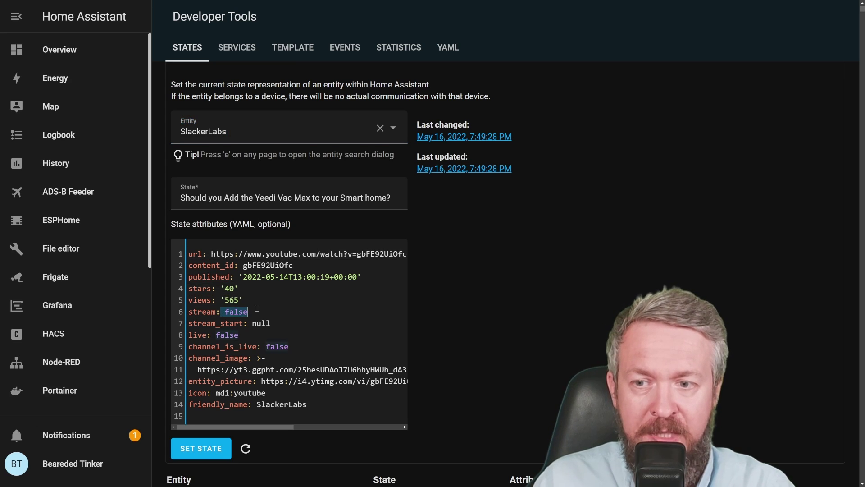
pyautogui.moveTo(197, 325); pyautogui.dragTo(291, 328)
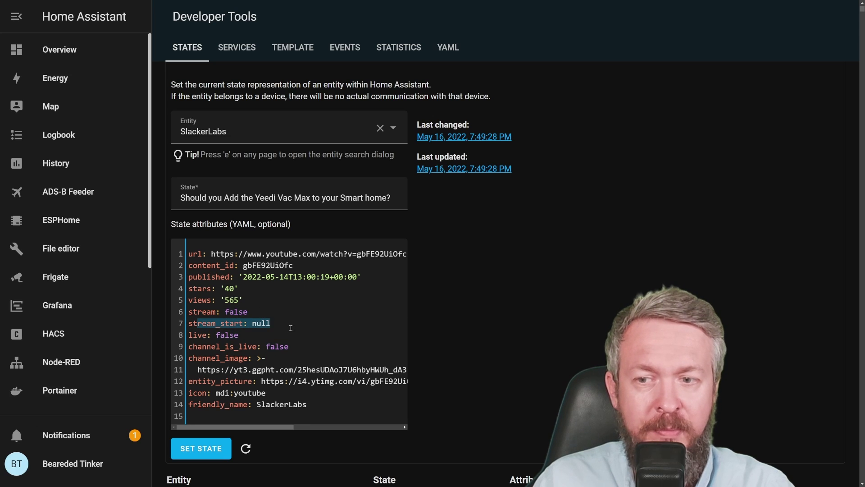
pyautogui.moveTo(207, 335); pyautogui.dragTo(316, 408)
pyautogui.click(316, 408)
# Search 'bear' and inspect sensor.beardedtinker_2's state and attributes (695 views, stream true).
pyautogui.click(235, 138)
pyautogui.write('bear')
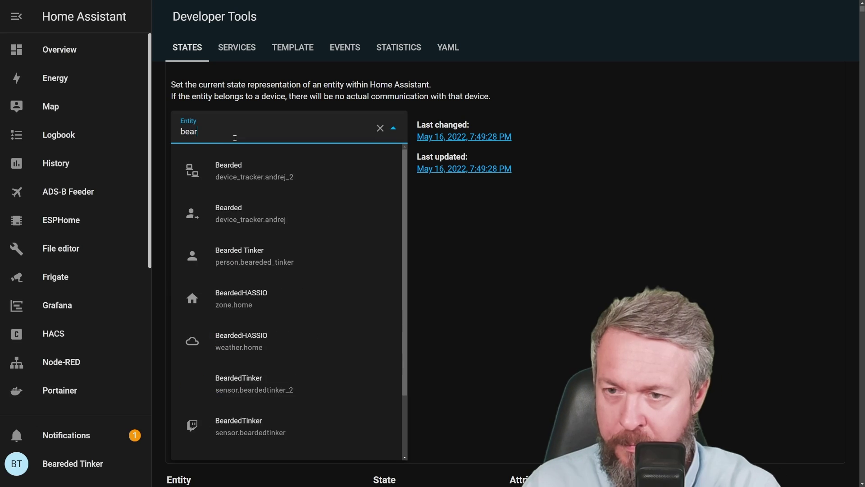
pyautogui.click(274, 370)
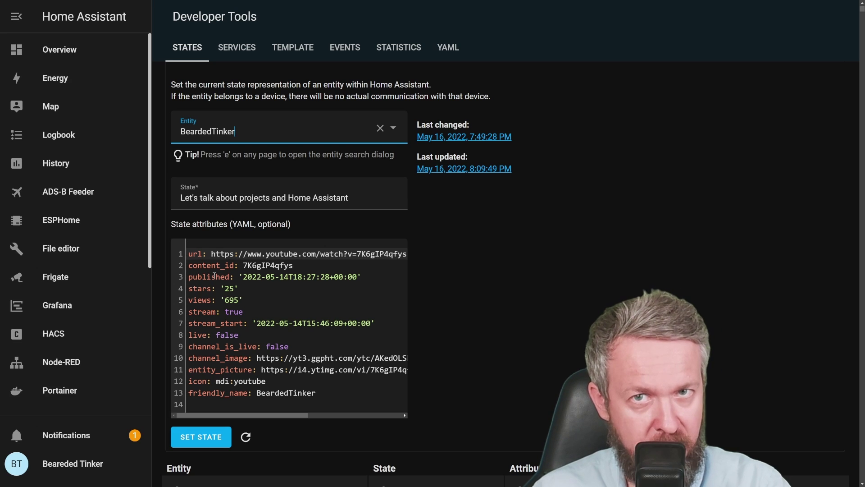
pyautogui.scroll(-5, 85, 397)
# Create an empty automation named 'Bearded released new video'.
pyautogui.click(85, 393)
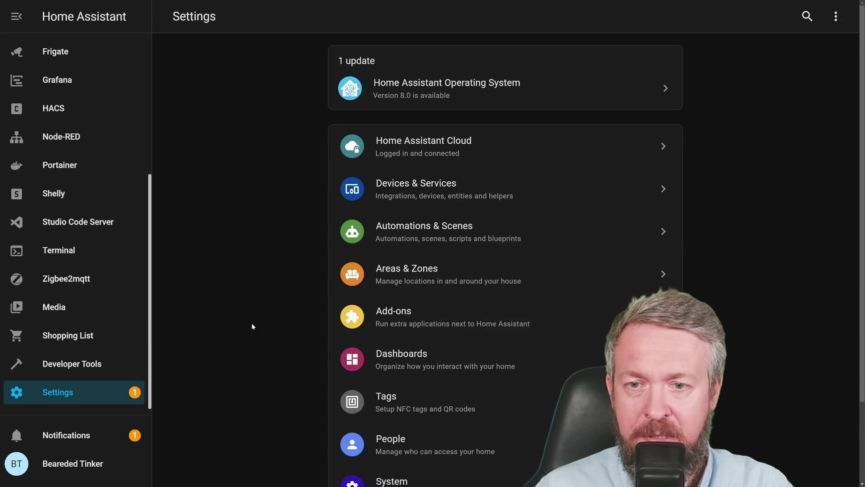
pyautogui.click(472, 239)
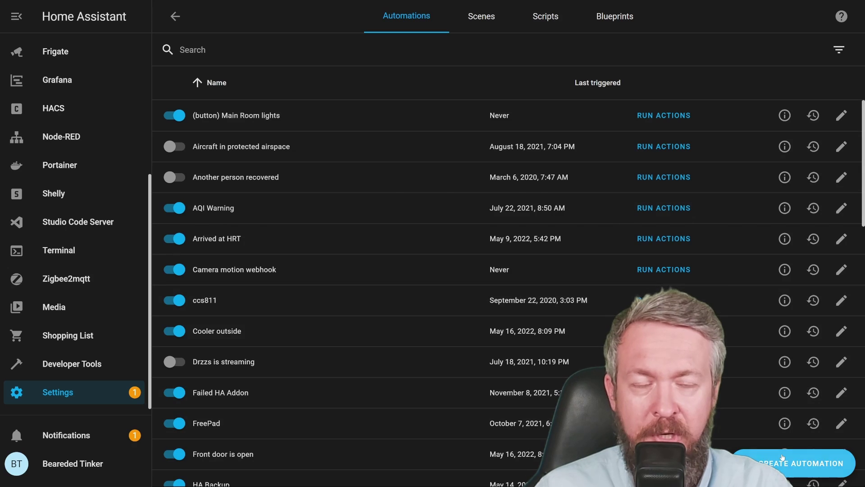
pyautogui.click(800, 463)
pyautogui.click(398, 301)
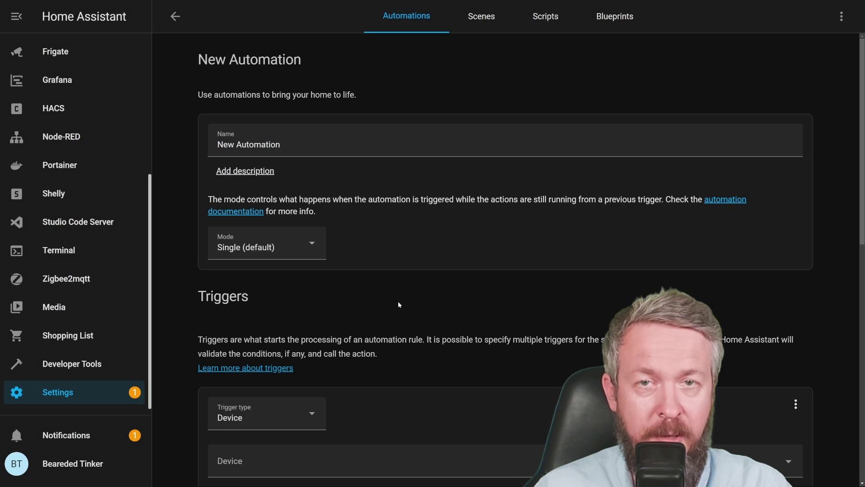
pyautogui.tripleClick(343, 133)
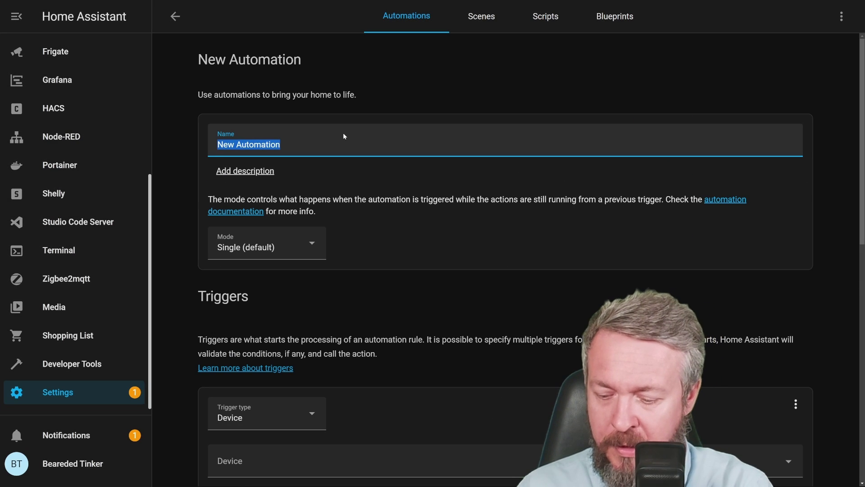
pyautogui.write('Bearded')
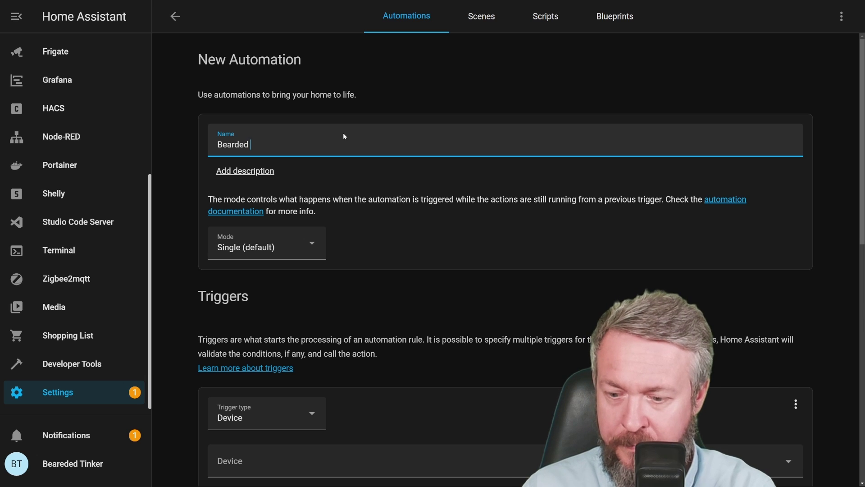
pyautogui.write(' released new video')
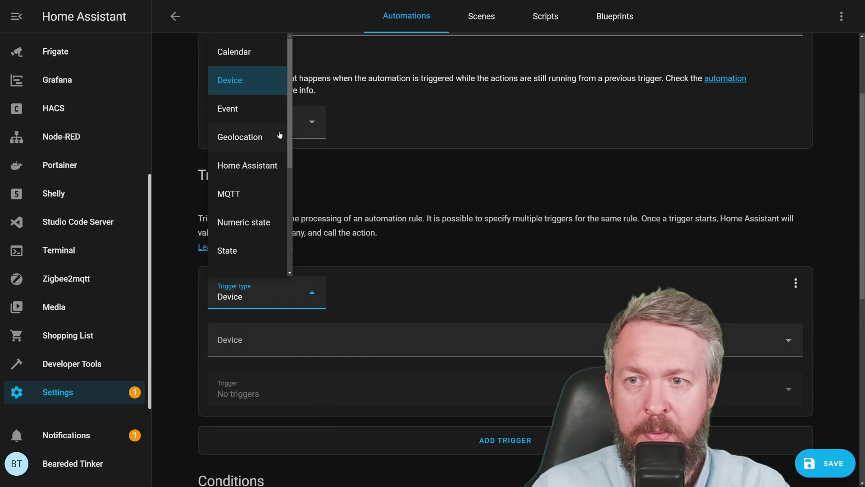
# Add a State trigger on the BeardedTinker sensor's Url attribute.
pyautogui.click(270, 249)
pyautogui.click(320, 344)
pyautogui.write('bea')
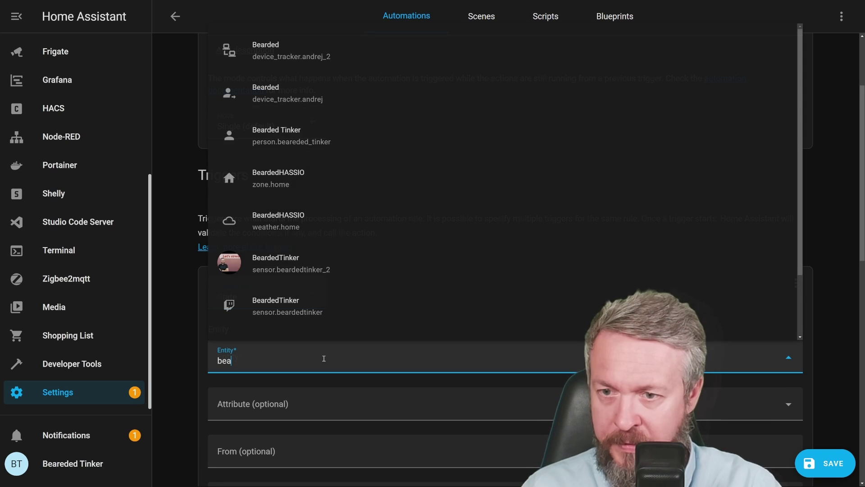
pyautogui.click(346, 265)
pyautogui.scroll(-2, 496, 271)
pyautogui.click(788, 343)
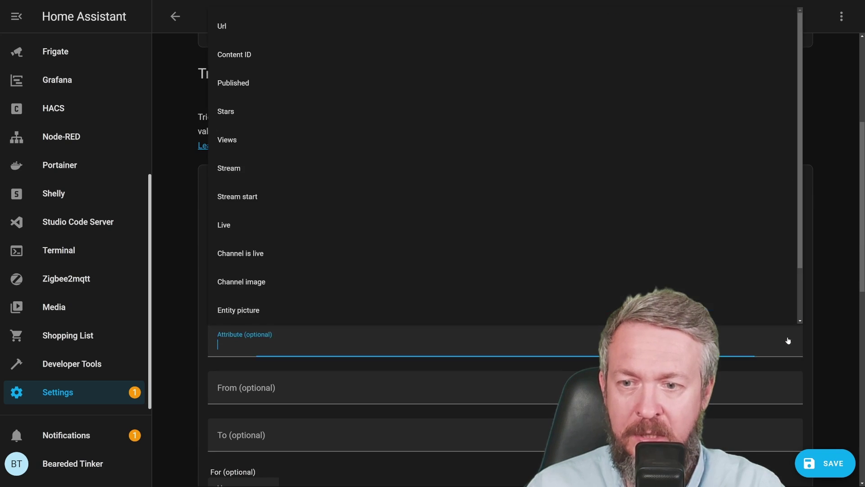
pyautogui.click(302, 26)
# Add a Call service action using notify.beardedbot.
pyautogui.scroll(-3, 325, 146)
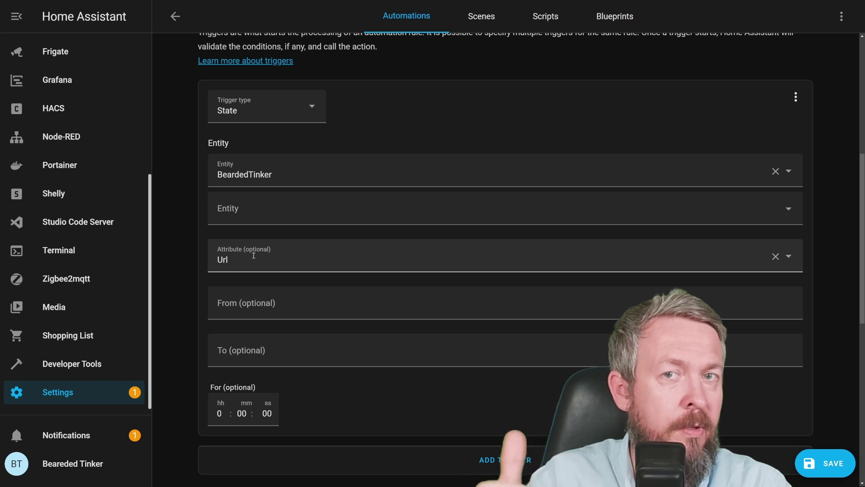
pyautogui.scroll(-10, 315, 398)
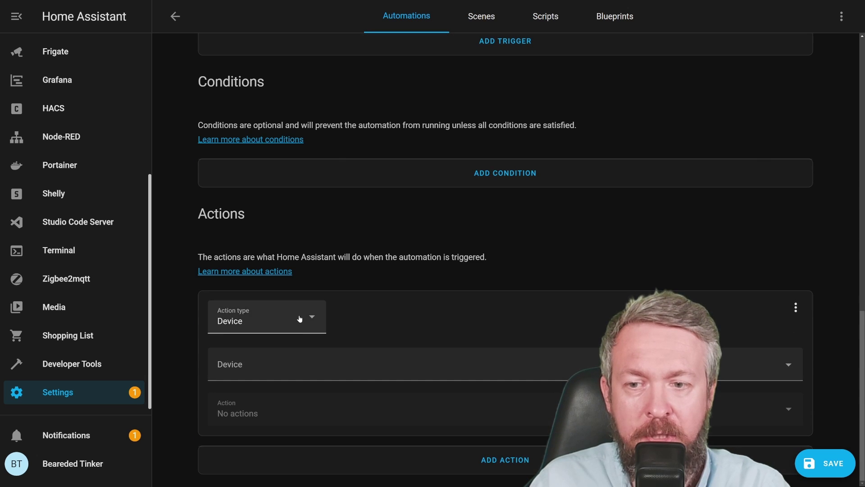
pyautogui.click(300, 318)
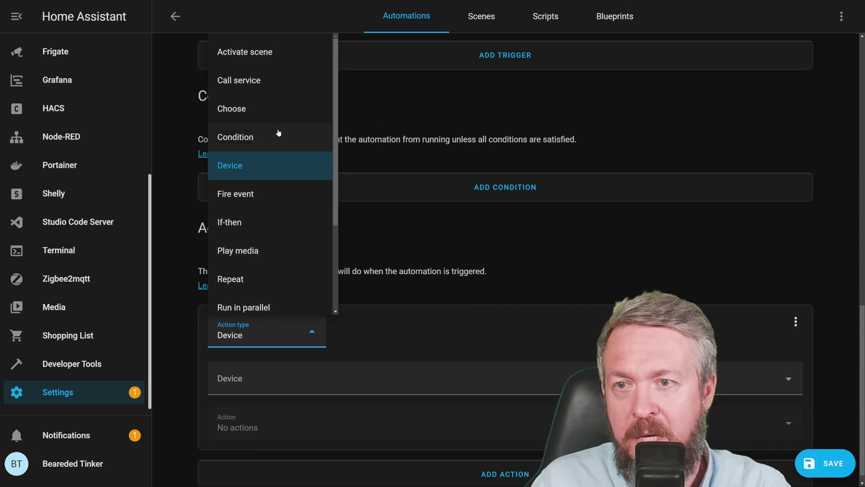
pyautogui.click(267, 76)
pyautogui.click(298, 393)
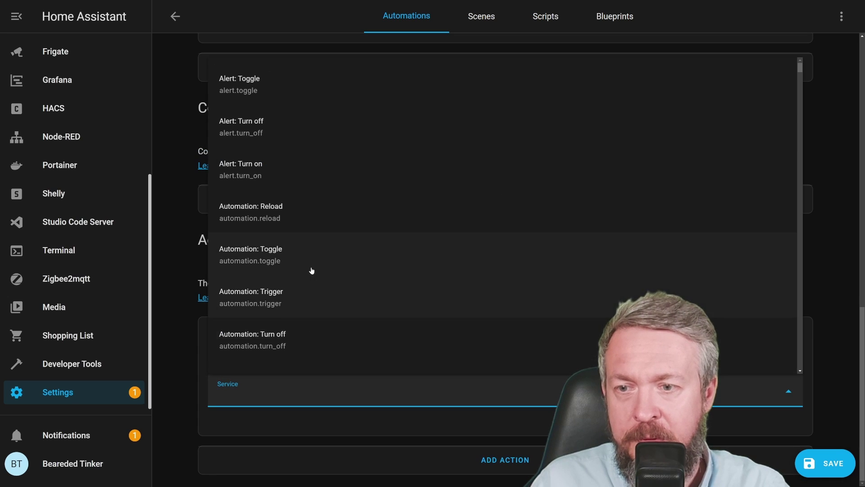
pyautogui.write('noti')
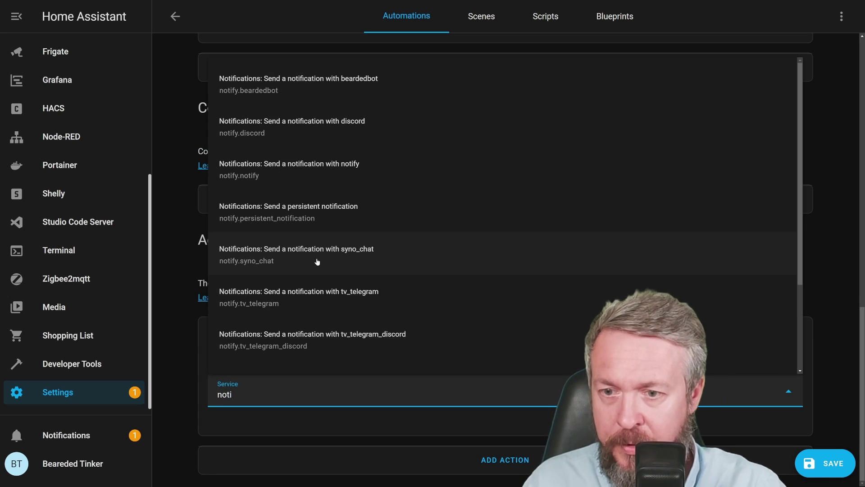
pyautogui.click(294, 88)
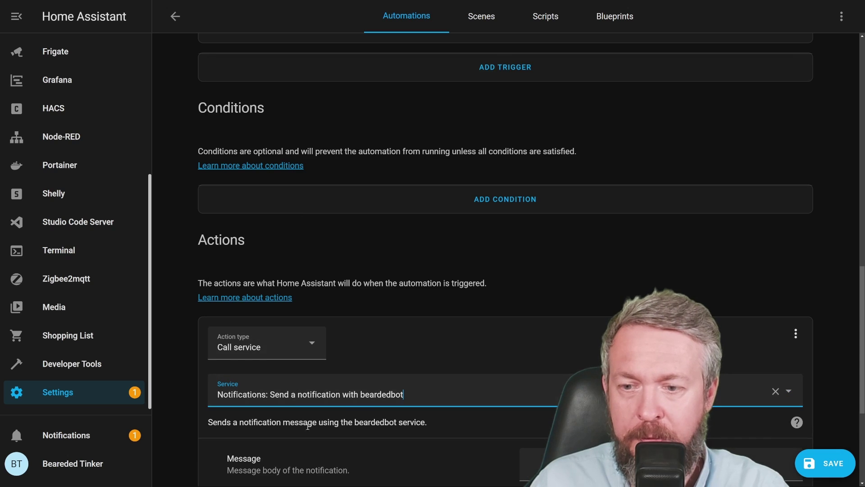
pyautogui.scroll(-3, 323, 426)
# Title the notification 'New video' and start the message 'Don't forget to wa'.
pyautogui.click(544, 379)
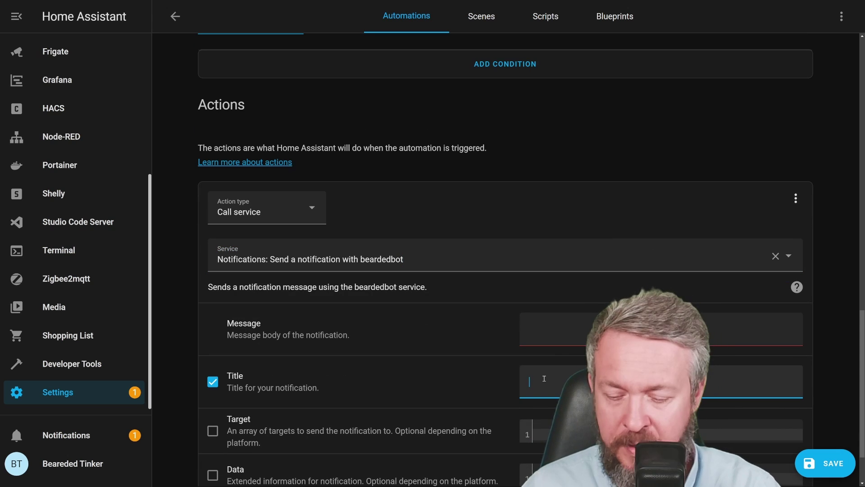
pyautogui.write('New video')
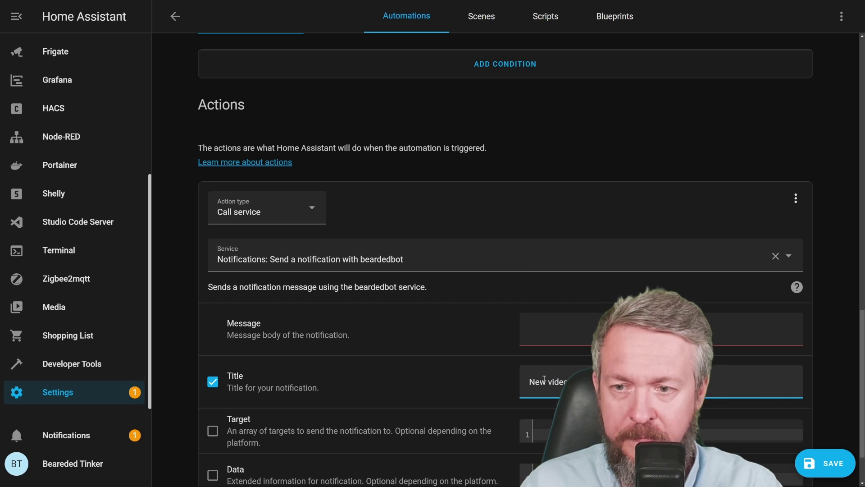
pyautogui.click(572, 331)
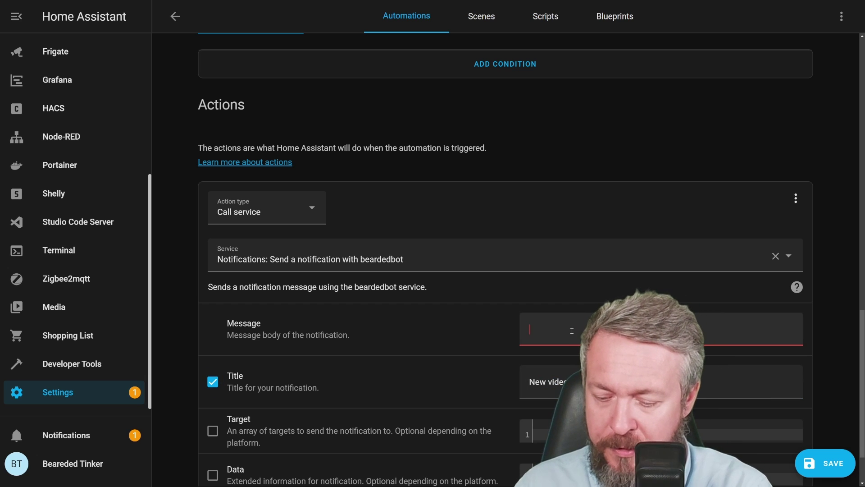
pyautogui.write("Don't forge")
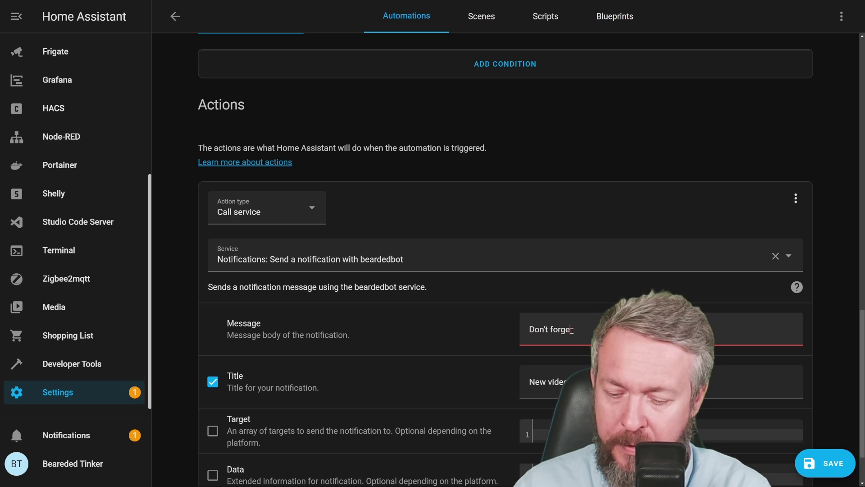
pyautogui.write('t to wa')
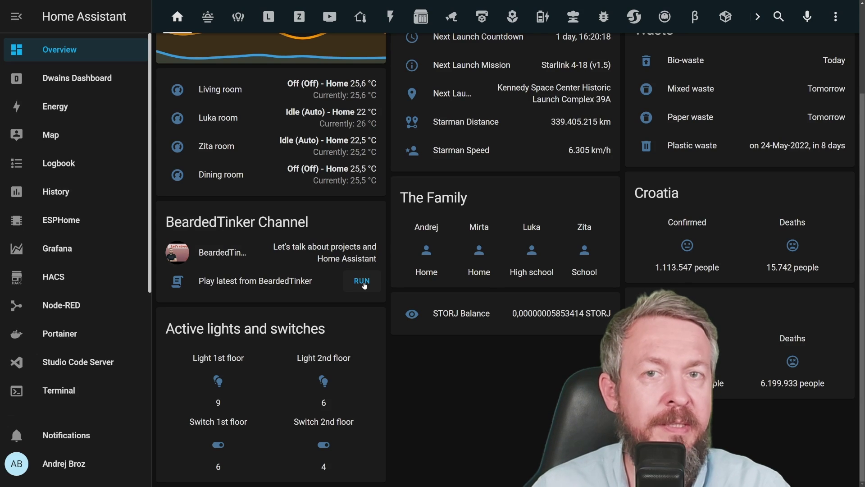
# Play the latest BeardedTinker video from the dashboard card.
pyautogui.click(363, 283)
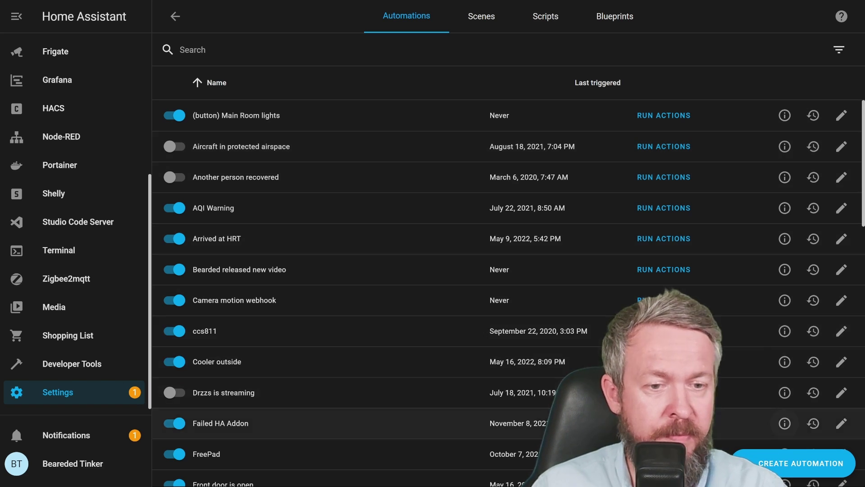
# Create another empty automation named 'Bearded is streaming'.
pyautogui.click(801, 463)
pyautogui.click(368, 286)
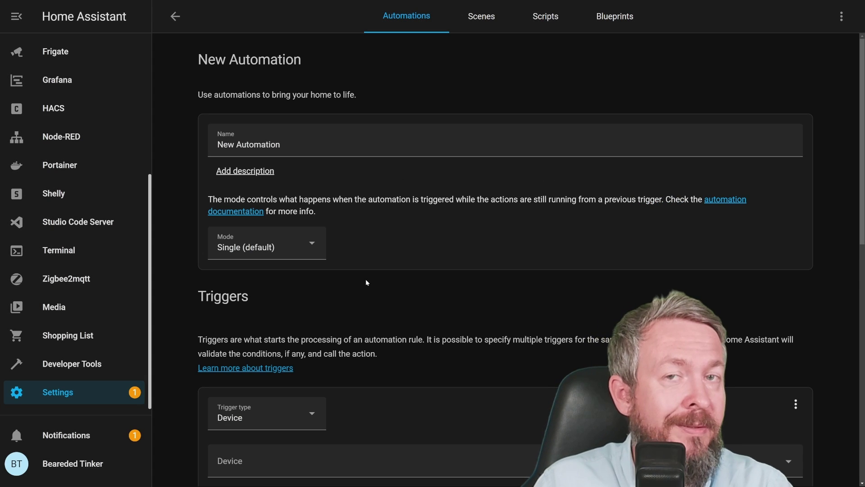
pyautogui.tripleClick(225, 143)
pyautogui.write('Bearded ')
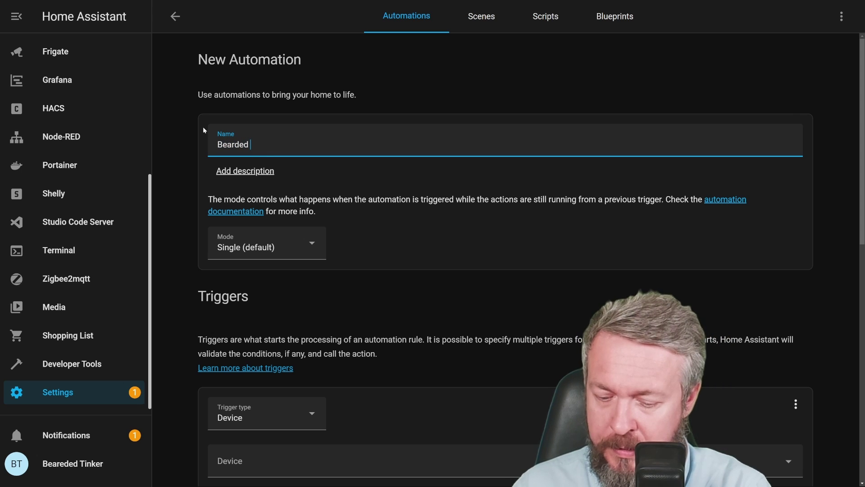
pyautogui.write('is streaming')
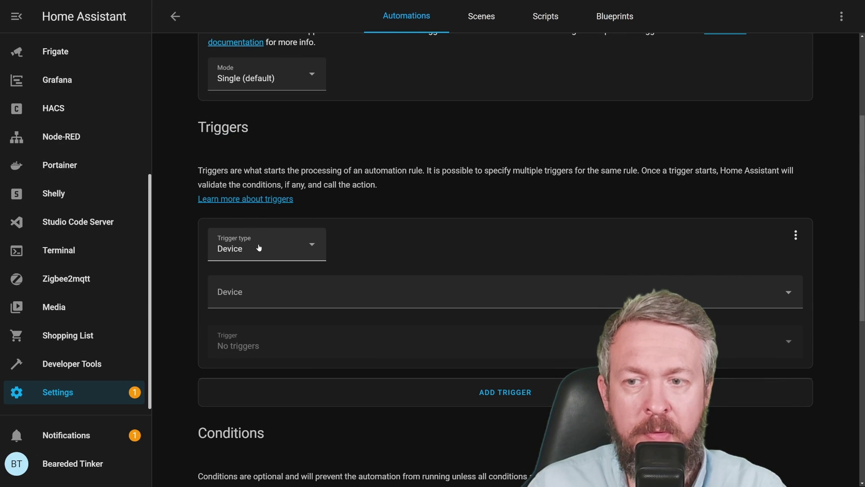
# Add a State trigger on the BeardedTinker sensor's Live attribute.
pyautogui.click(259, 247)
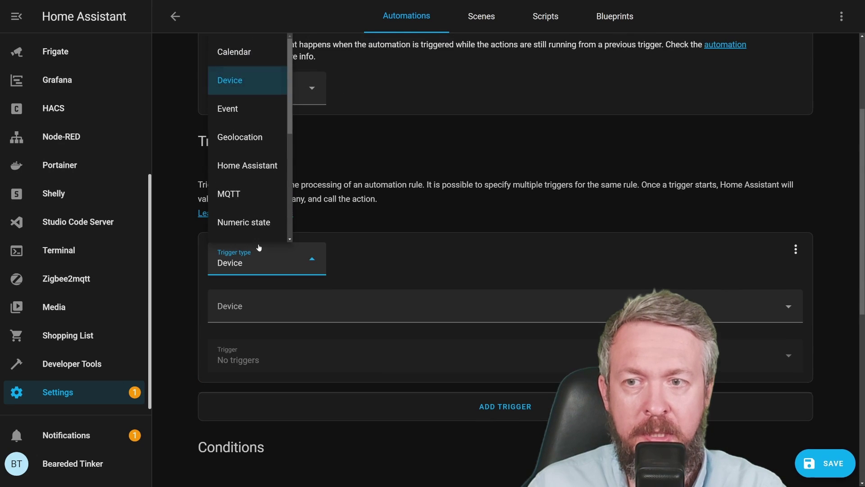
pyautogui.click(240, 248)
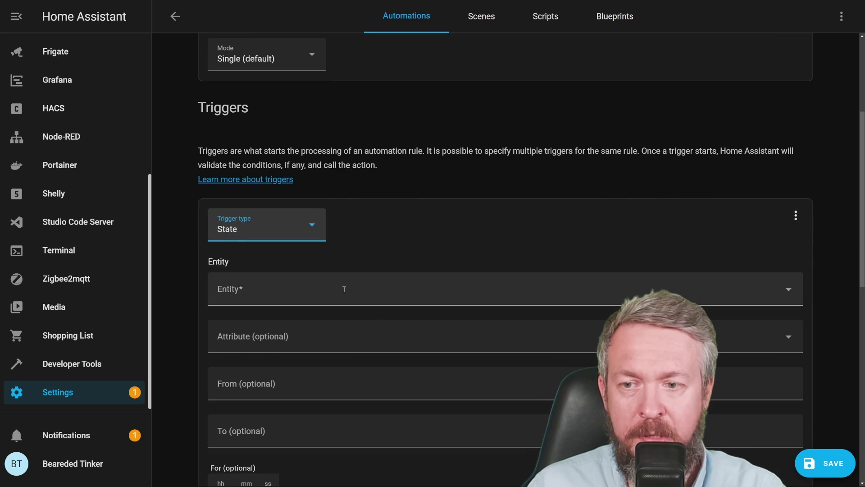
pyautogui.click(344, 289)
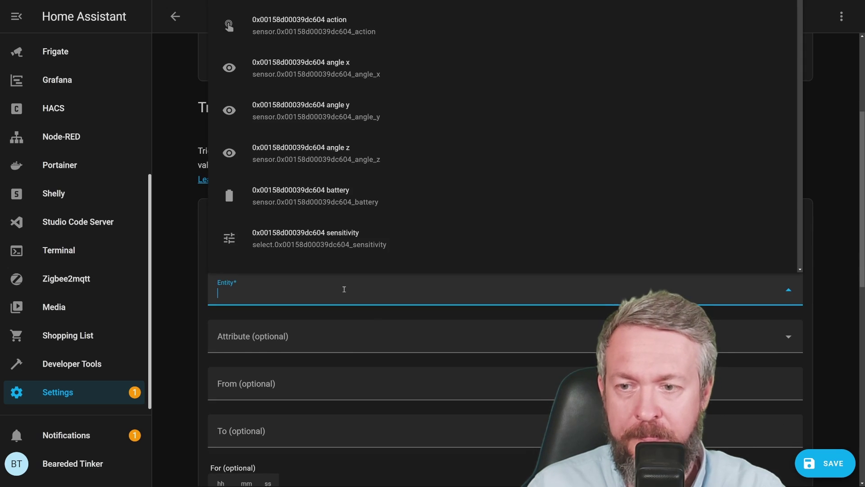
pyautogui.write('bear')
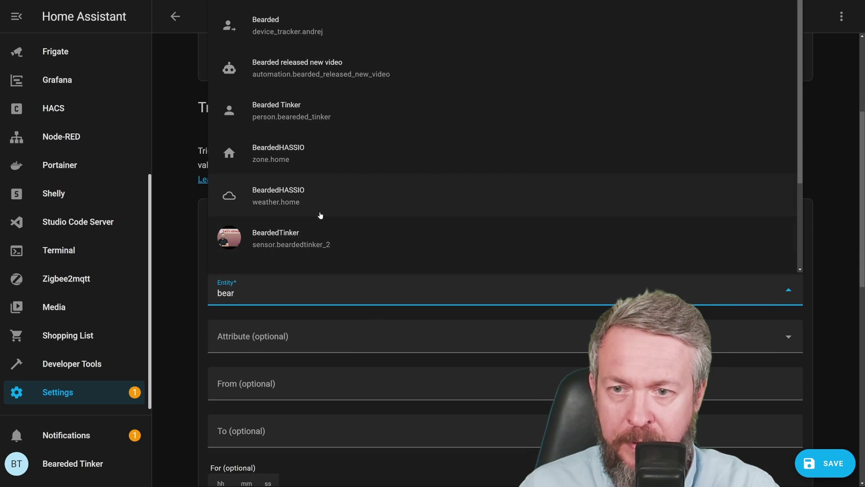
pyautogui.click(320, 234)
pyautogui.scroll(-3, 385, 284)
pyautogui.click(325, 202)
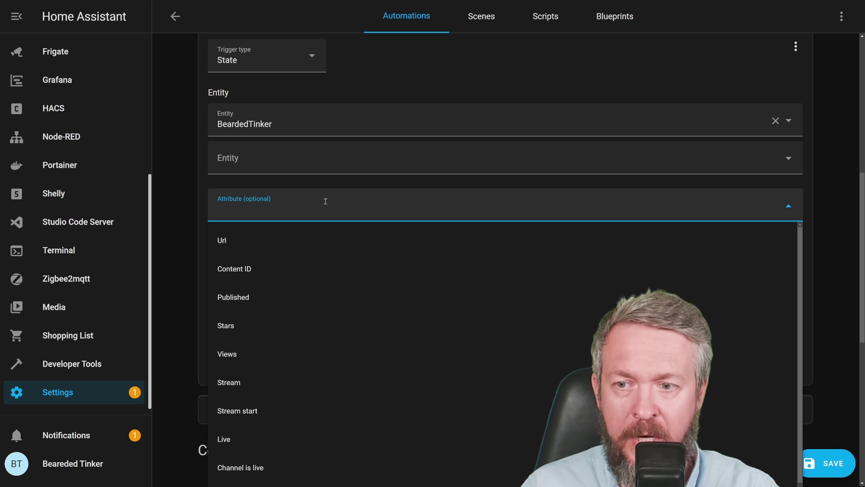
pyautogui.click(252, 432)
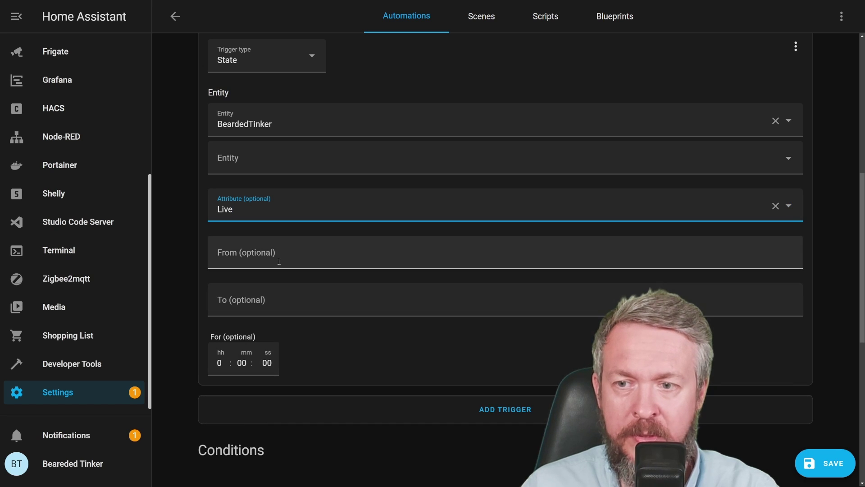
# Set the trigger's To value to 'true' held For 0:01:00.
pyautogui.click(178, 261)
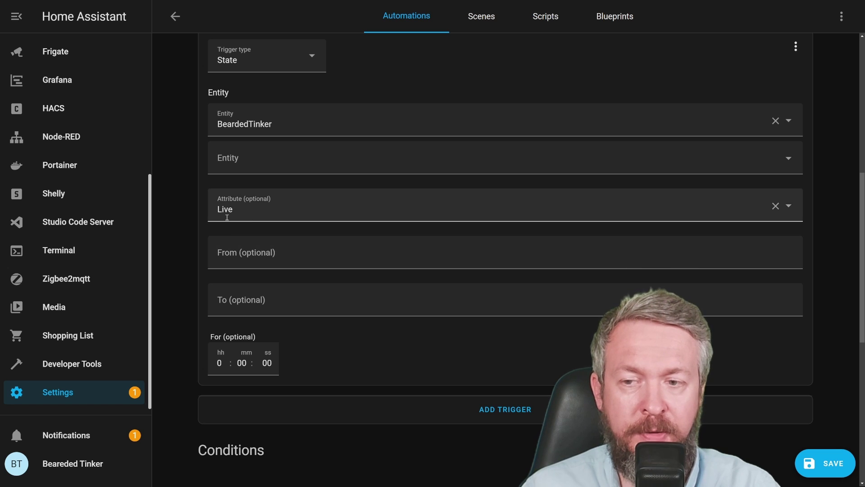
pyautogui.click(235, 302)
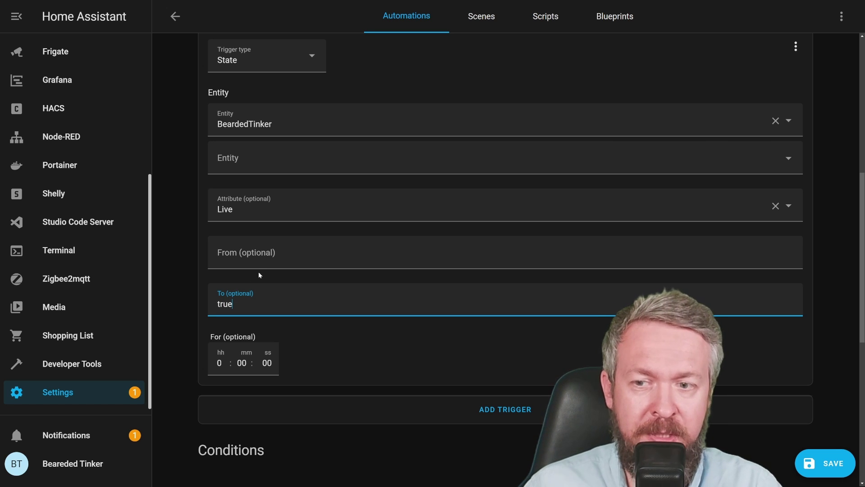
pyautogui.click(257, 362)
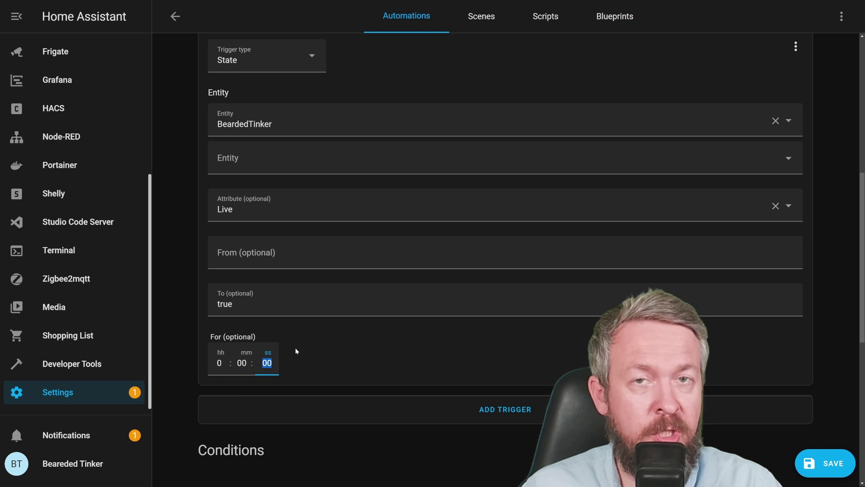
pyautogui.click(242, 362)
pyautogui.click(244, 359)
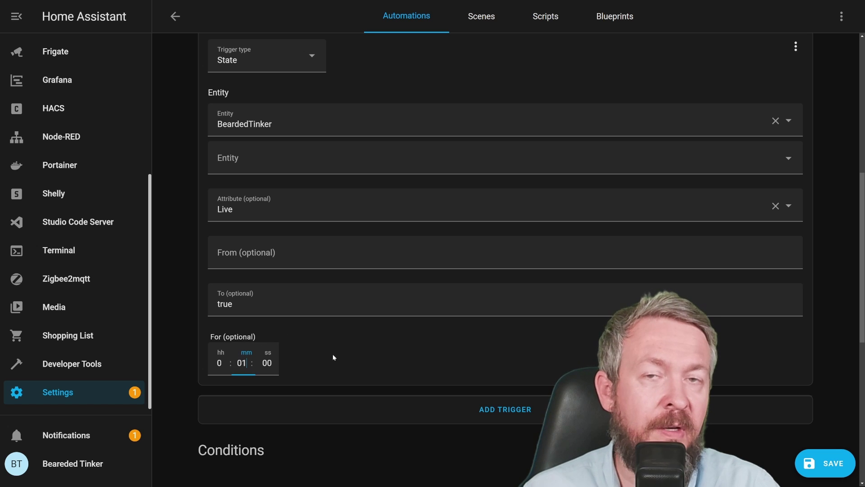
pyautogui.click(340, 330)
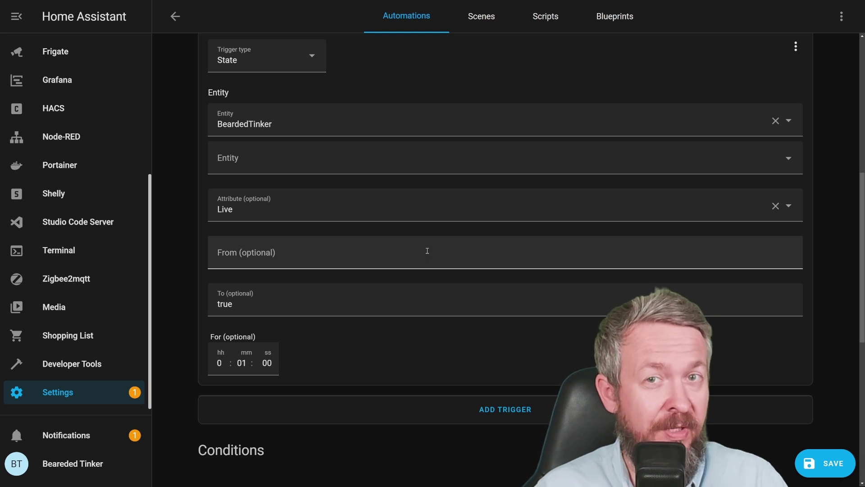
# Switch the trigger's attribute from Live to 'Channel is live'.
pyautogui.click(401, 208)
pyautogui.click(336, 237)
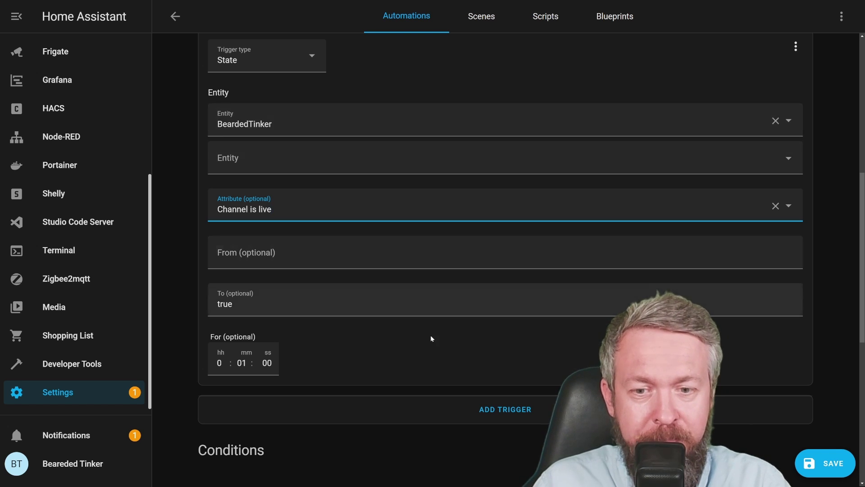
pyautogui.scroll(-8, 420, 383)
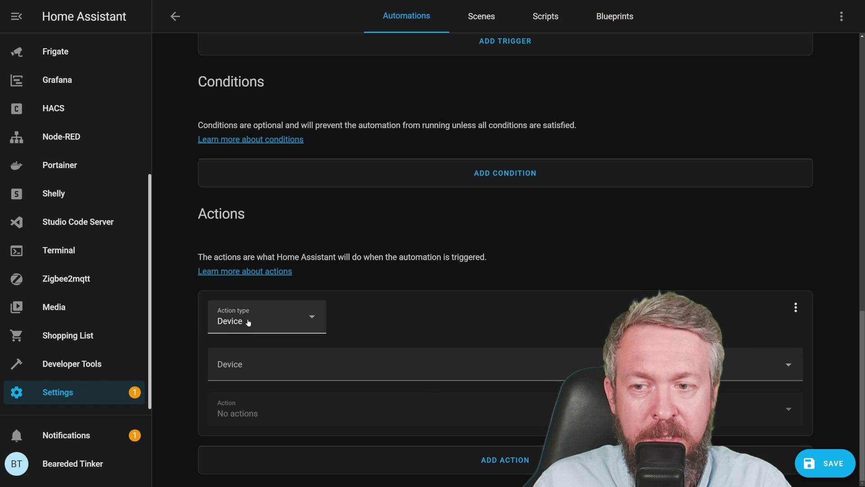
# Add a Call service action using notify.beardedbot.
pyautogui.click(249, 323)
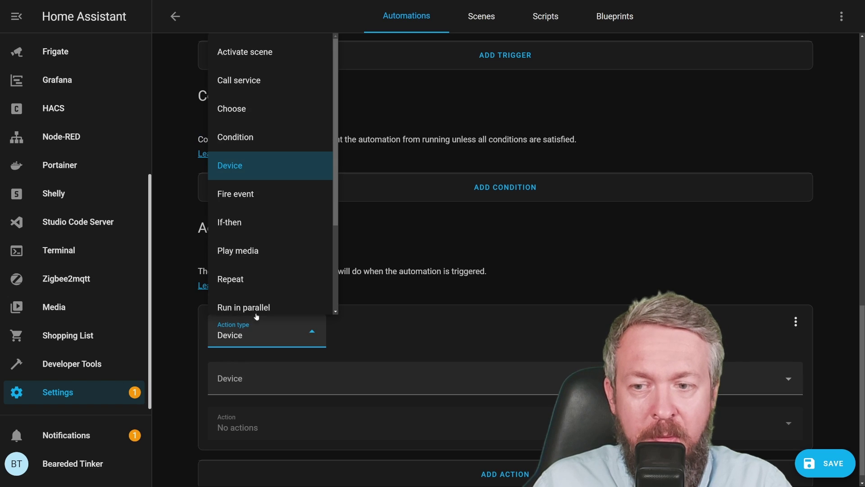
pyautogui.click(265, 85)
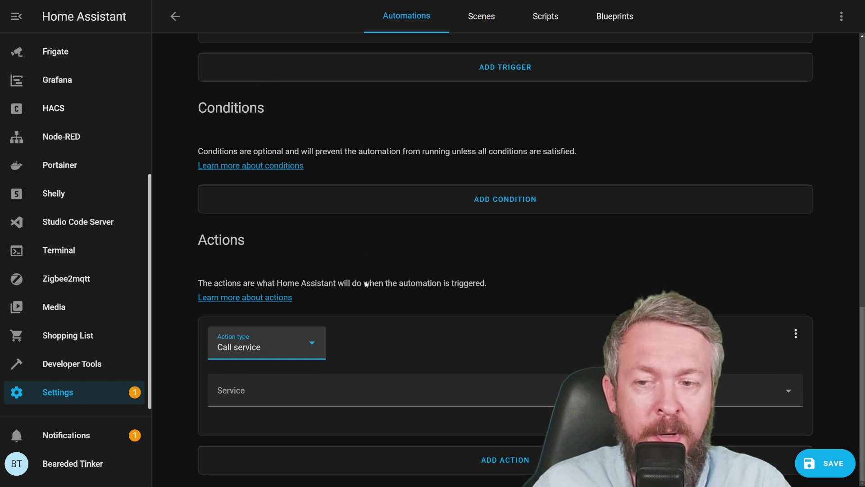
pyautogui.click(304, 390)
pyautogui.write('noti')
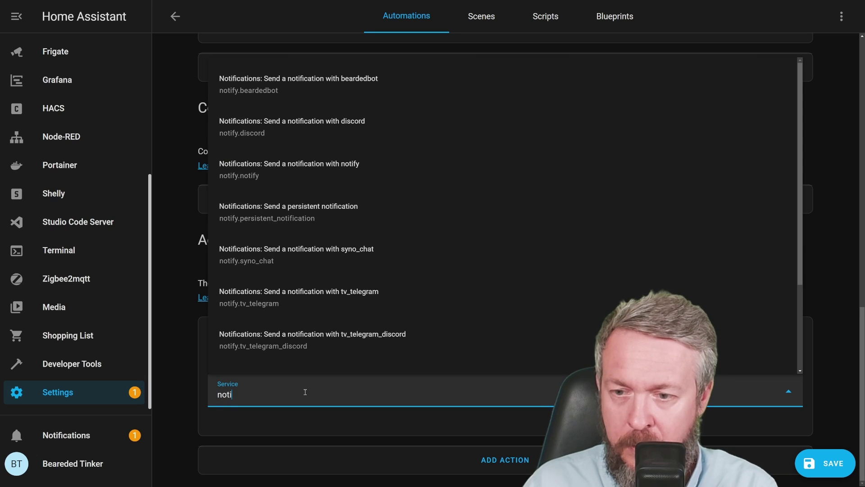
pyautogui.click(277, 88)
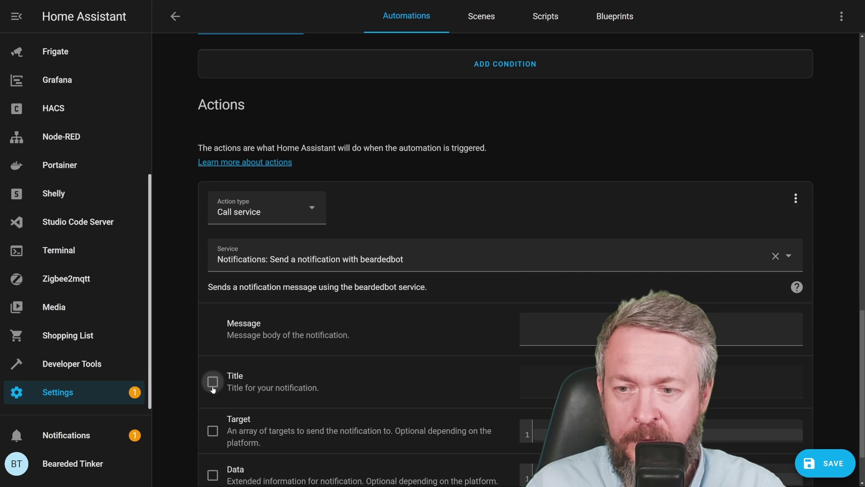
# Title the notification 'Bearded' and start the message 'Looks like Bearede'.
pyautogui.click(213, 381)
pyautogui.write('Besar')
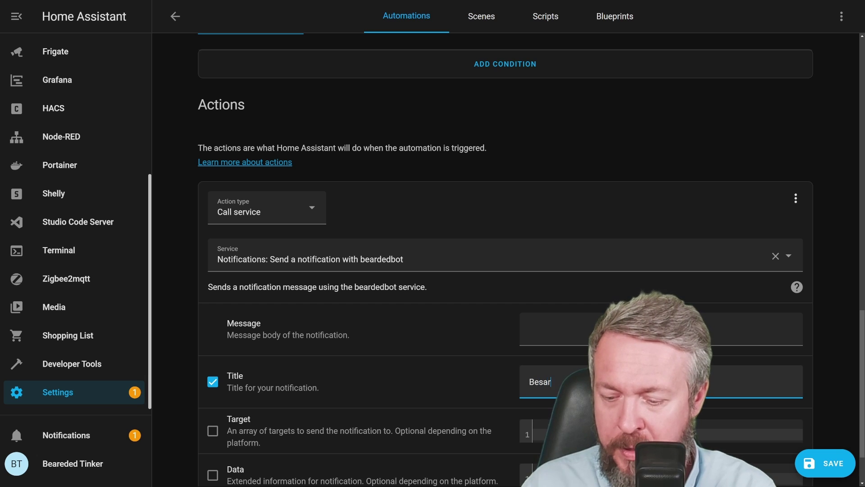
pyautogui.press('BackSpace')
pyautogui.press('BackSpace')
pyautogui.press('BackSpace')
pyautogui.write('arded')
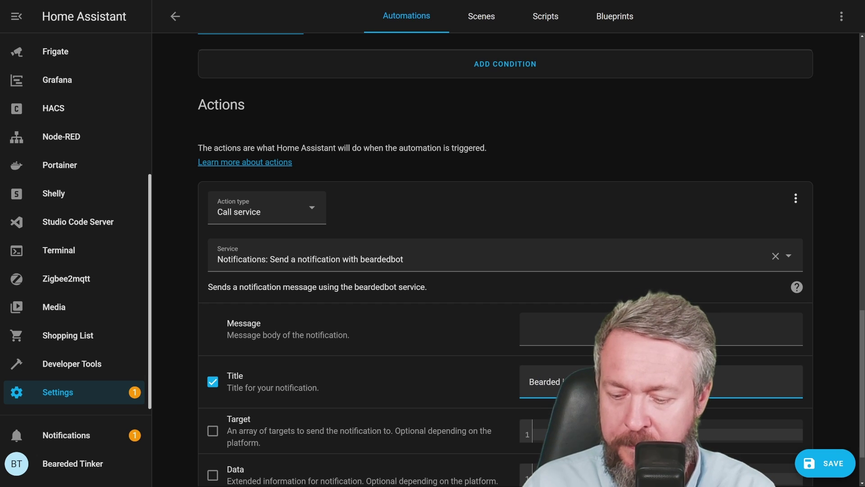
pyautogui.click(555, 329)
pyautogui.write('Looks like Be')
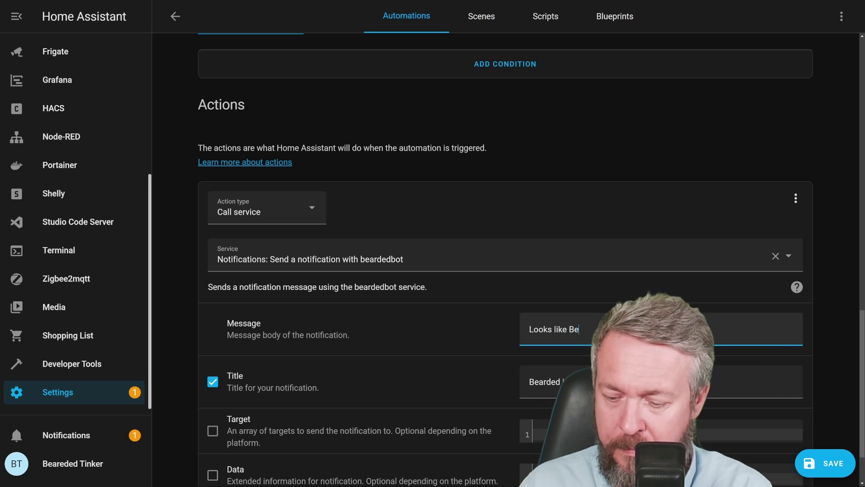
pyautogui.write('arede')
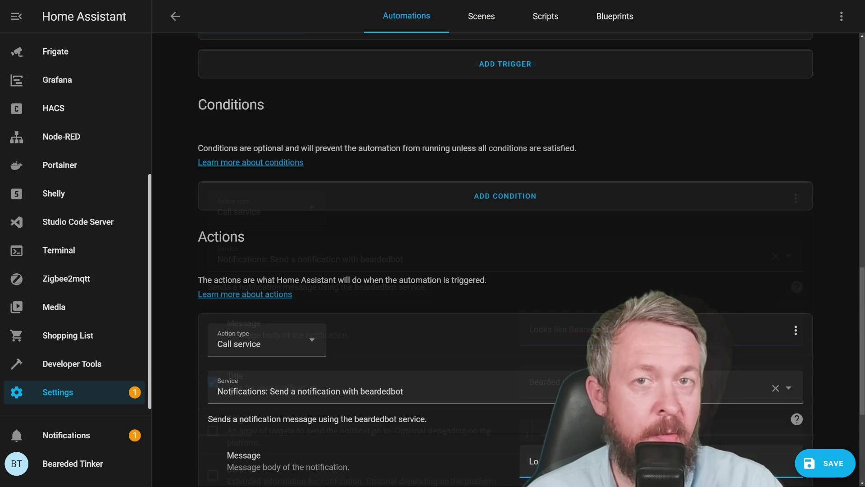
# Set the trigger attribute back to Live and revise the notification message.
pyautogui.scroll(12, 585, 345)
pyautogui.scroll(-3, 572, 342)
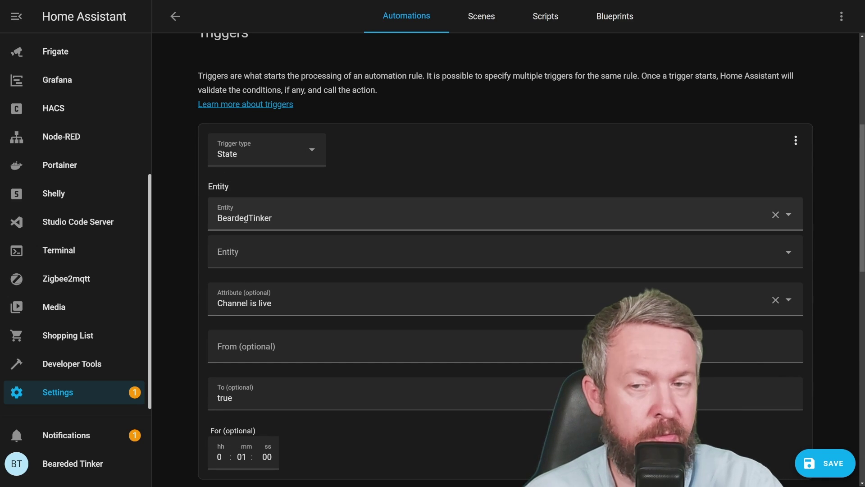
pyautogui.click(271, 302)
pyautogui.write('Live')
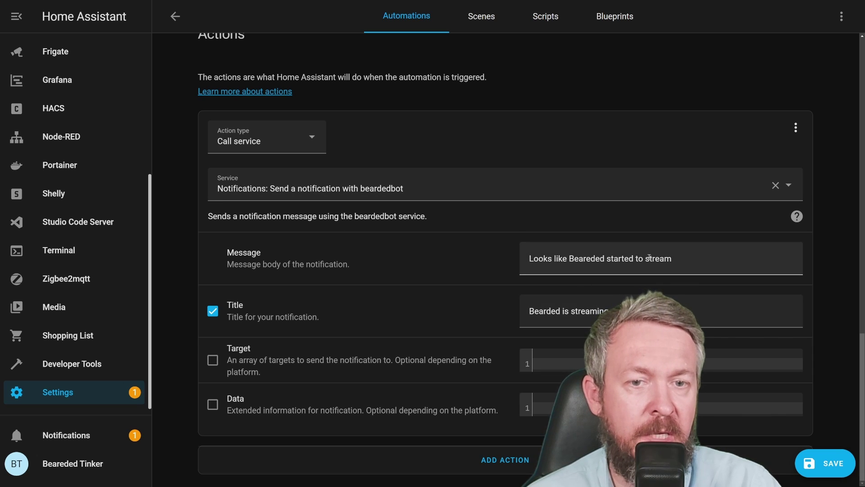
pyautogui.click(682, 261)
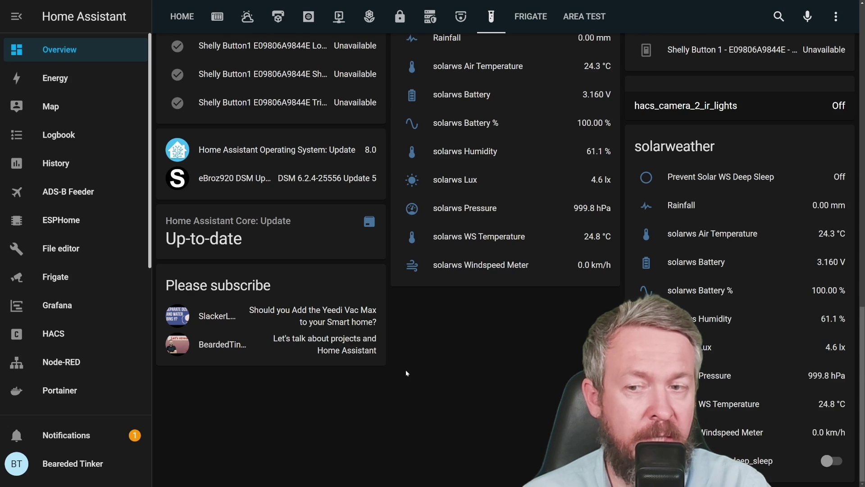
# Open the SlackerLabs video sensor's details and expand its attributes (565 views, Live false).
pyautogui.click(215, 317)
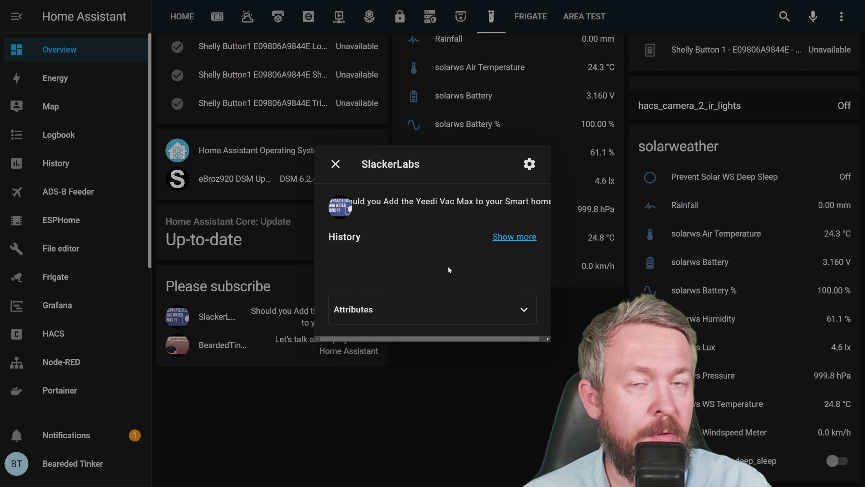
pyautogui.click(483, 309)
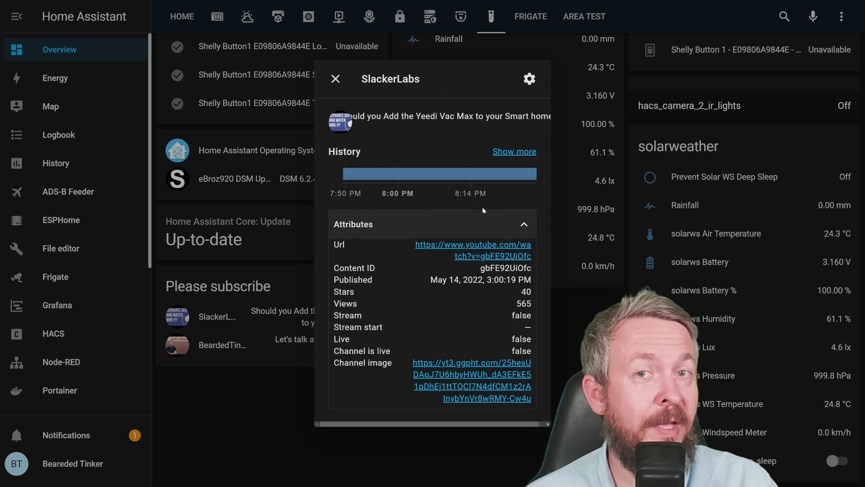